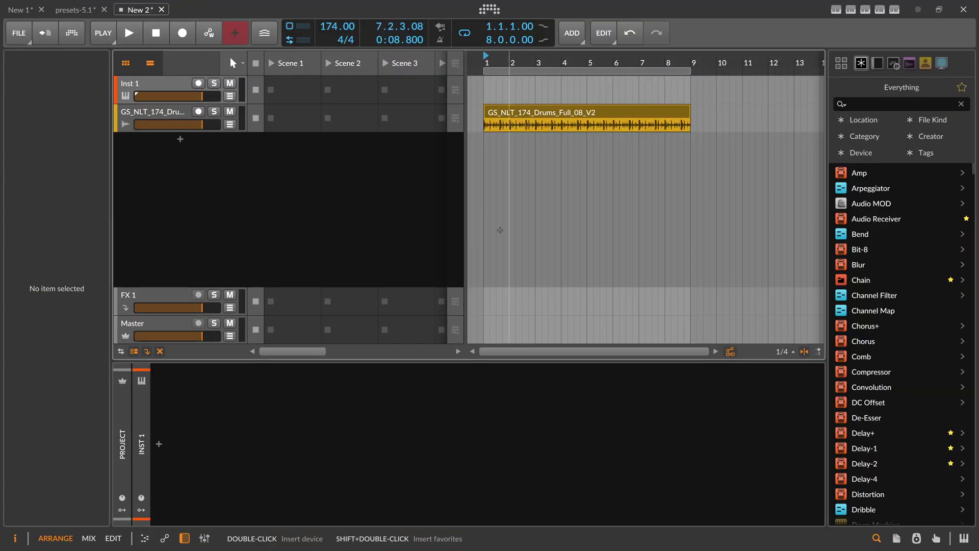
Step: Hide the clip launcher so the arranger timeline fills the space beside the tracks
drag(522, 64, 521, 60)
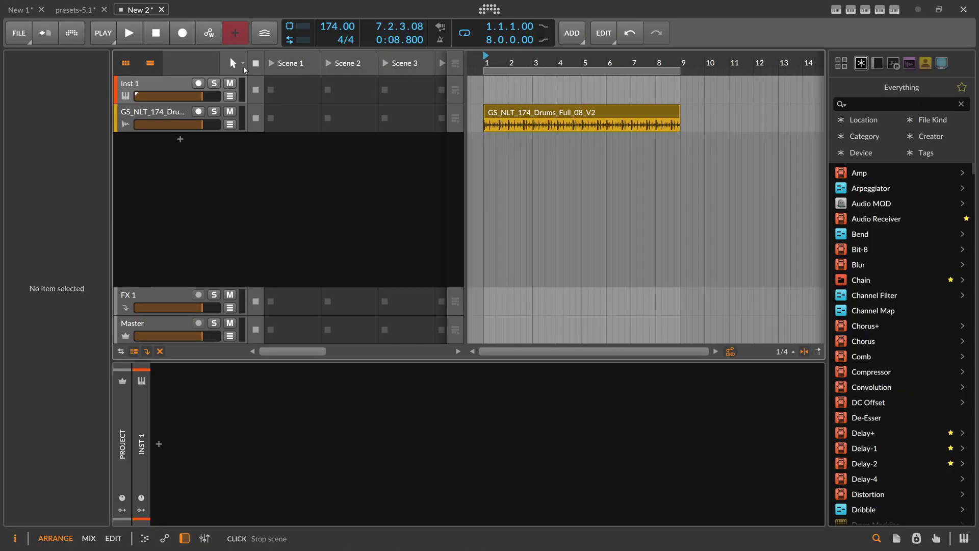
click(129, 64)
scroll(274, 63, up, 3)
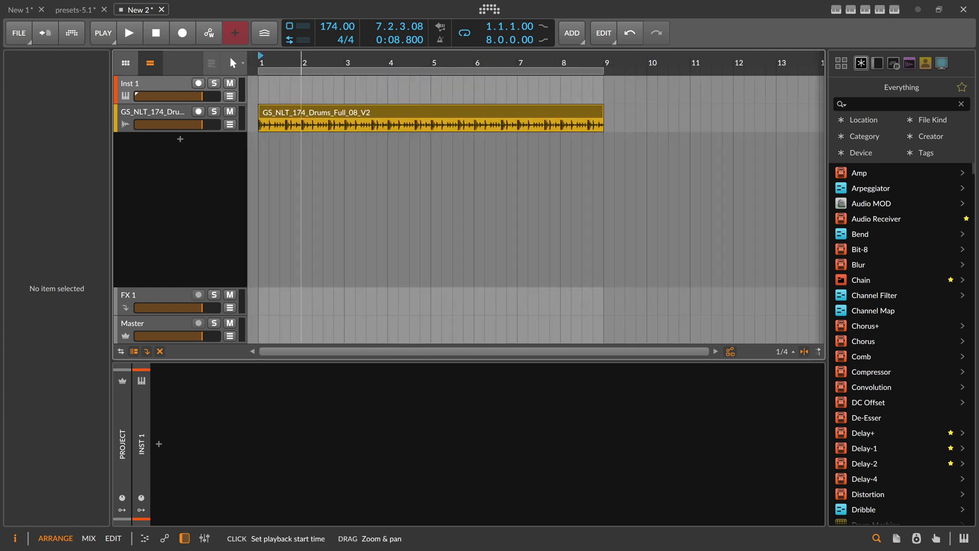
Step: Play a few bars of the drum loop from the start of the arrangement and stop playback
click(273, 62)
click(130, 34)
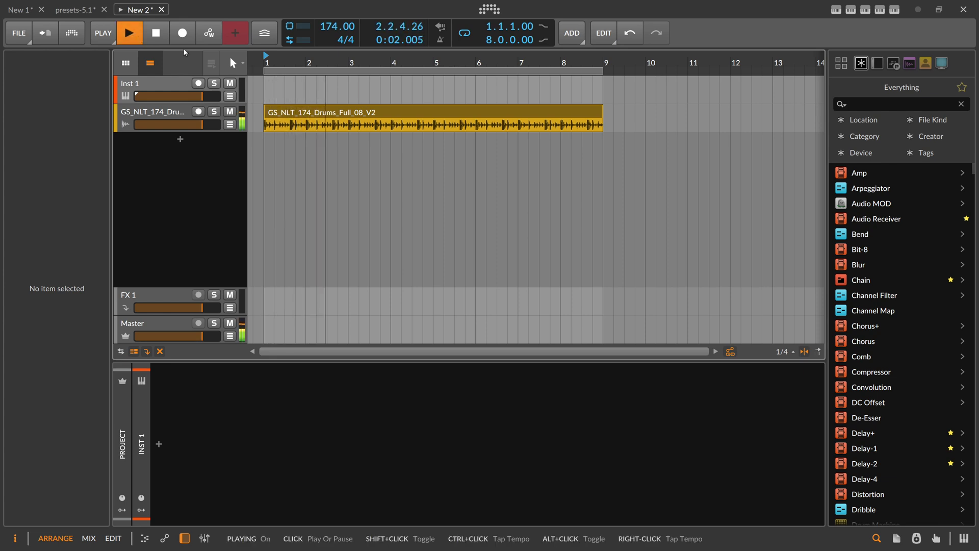
click(157, 37)
click(158, 444)
text(e)
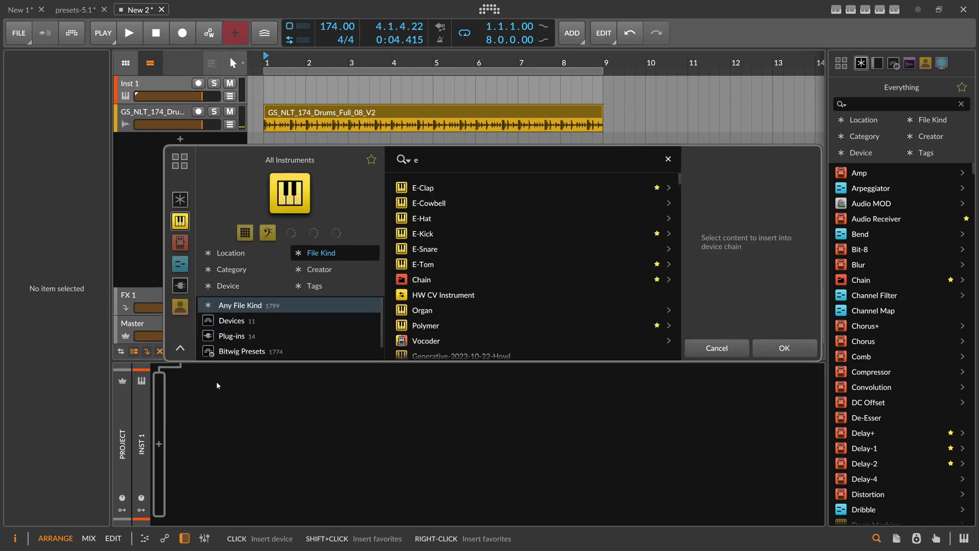
text(q+)
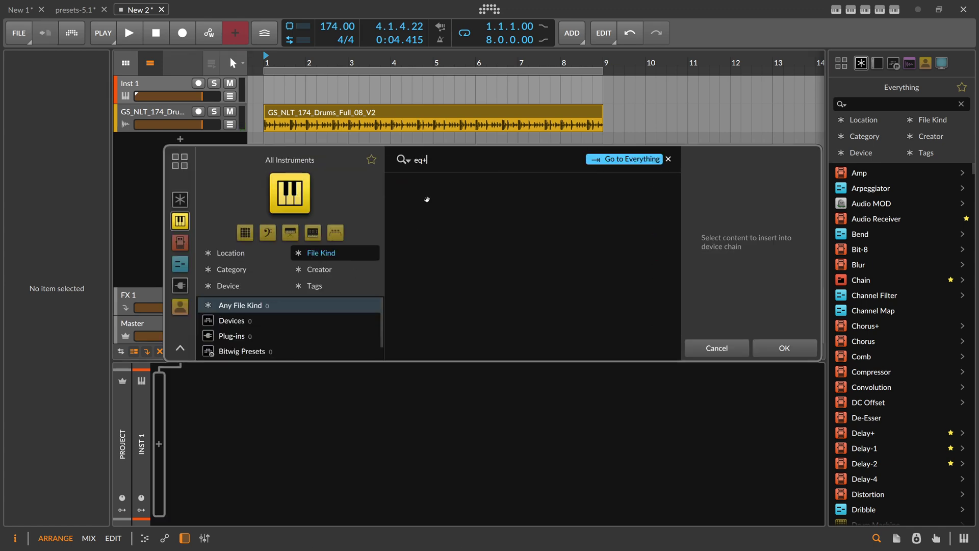
click(725, 348)
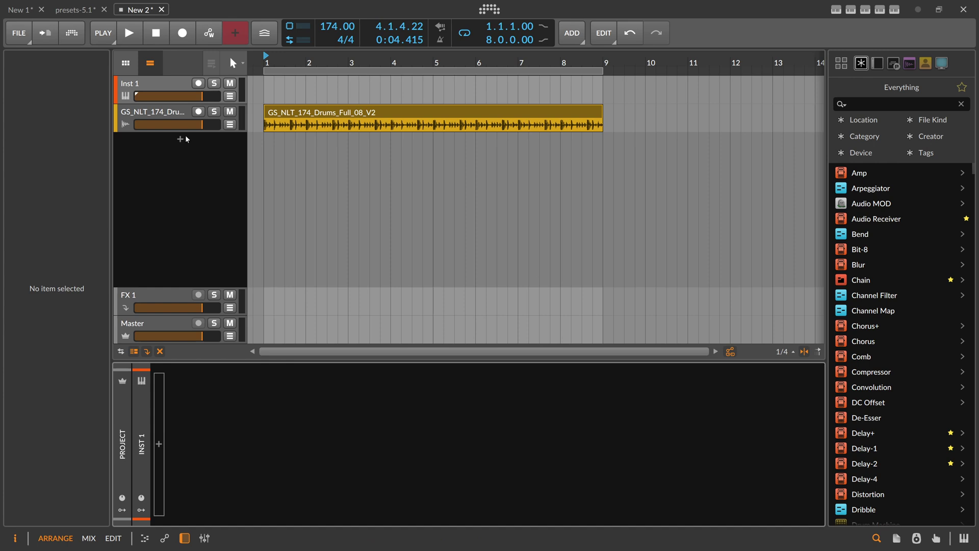
Step: Insert an EQ+ device on the GS_NLT_174 drums audio track
click(158, 118)
click(158, 443)
text(eq)
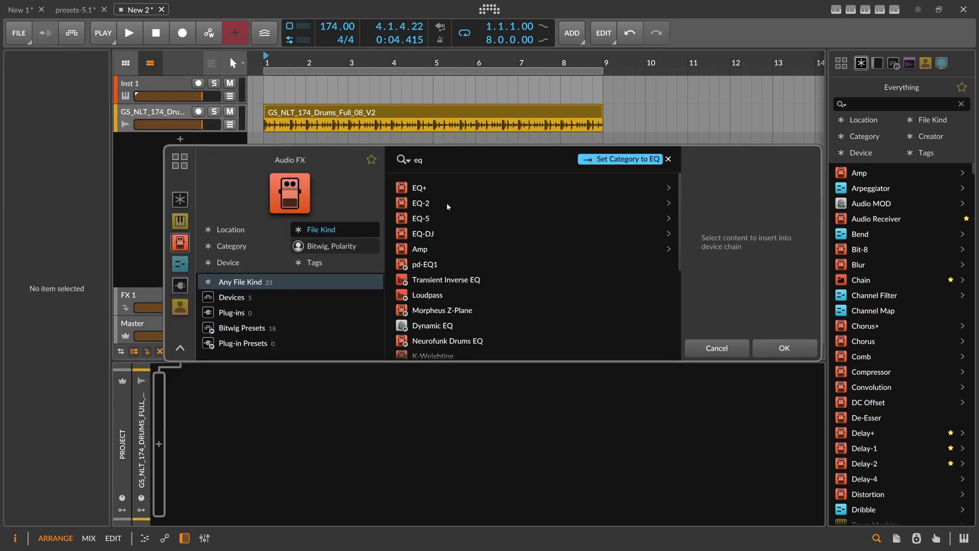
key(Return)
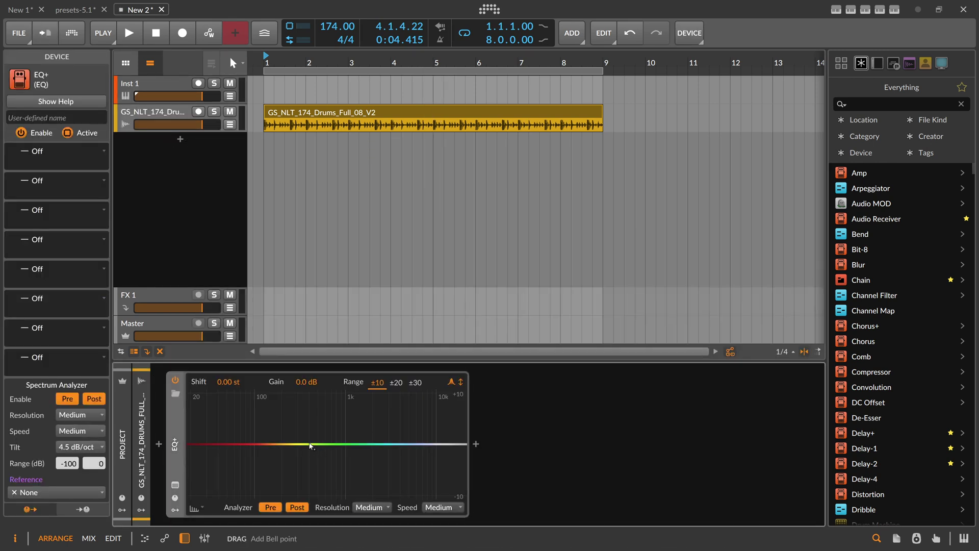
Step: Add a bell band in EQ+ at about 732 Hz and +4.0 dB, and audition the drum loop briefly
drag(312, 447, 337, 426)
key(space)
key(space)
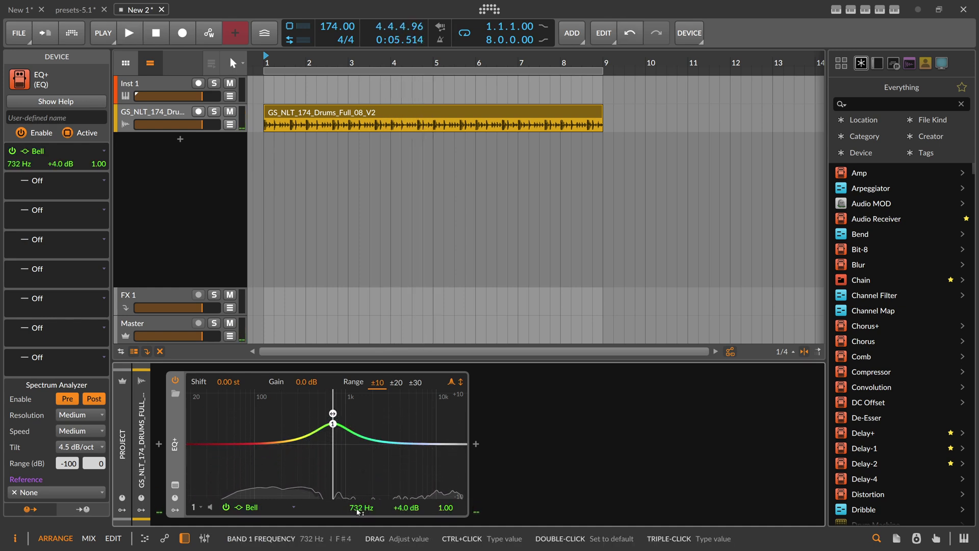
Step: Set the EQ+ bell band's frequency to the note F4
triple_click(362, 508)
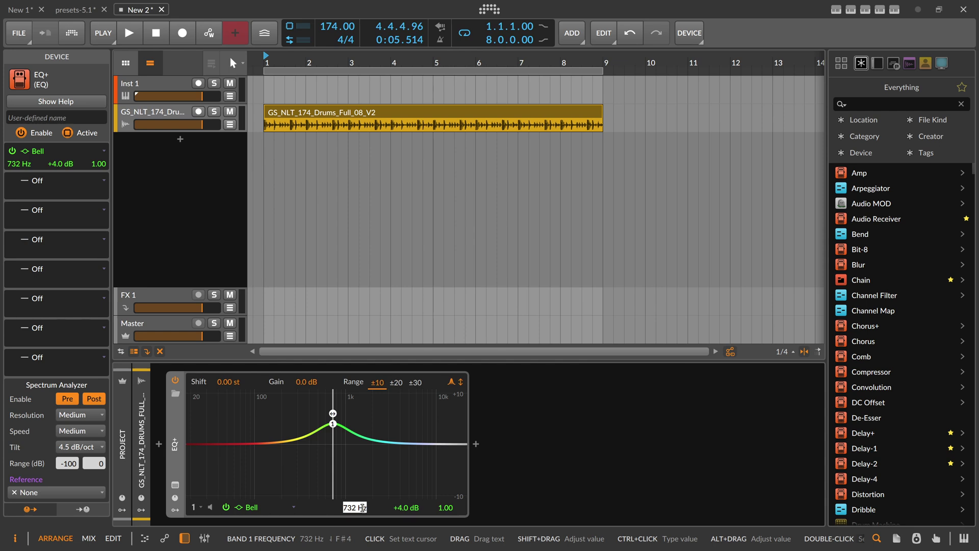
key(Return)
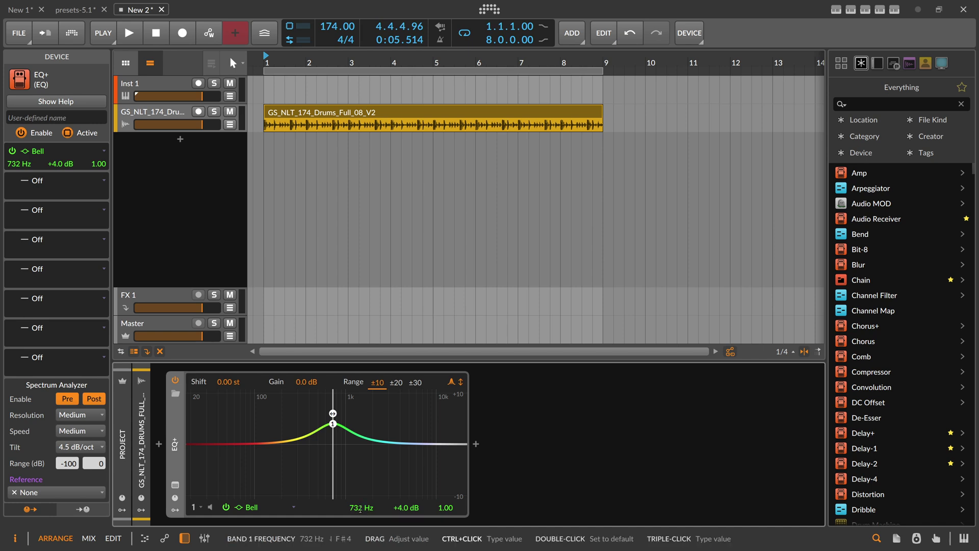
ctrl+click(360, 509)
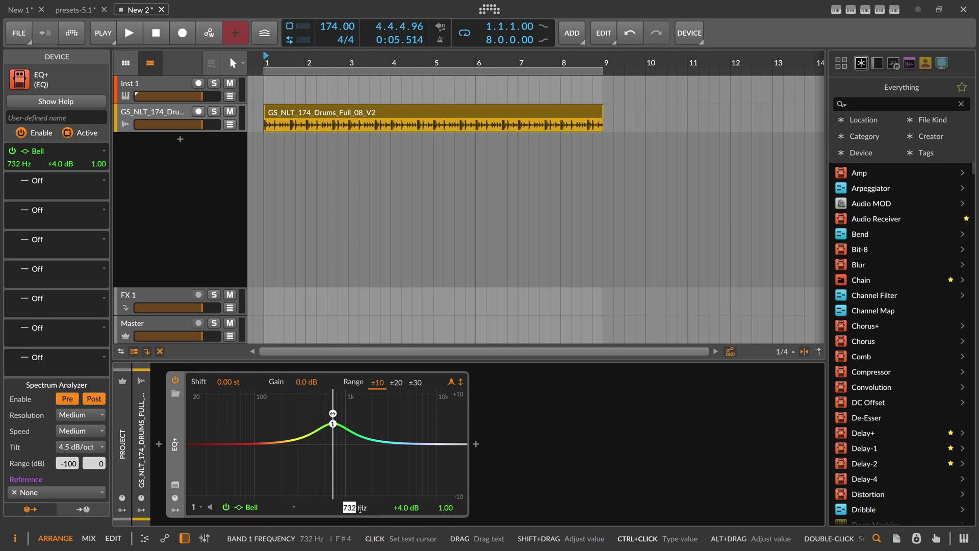
text(F4)
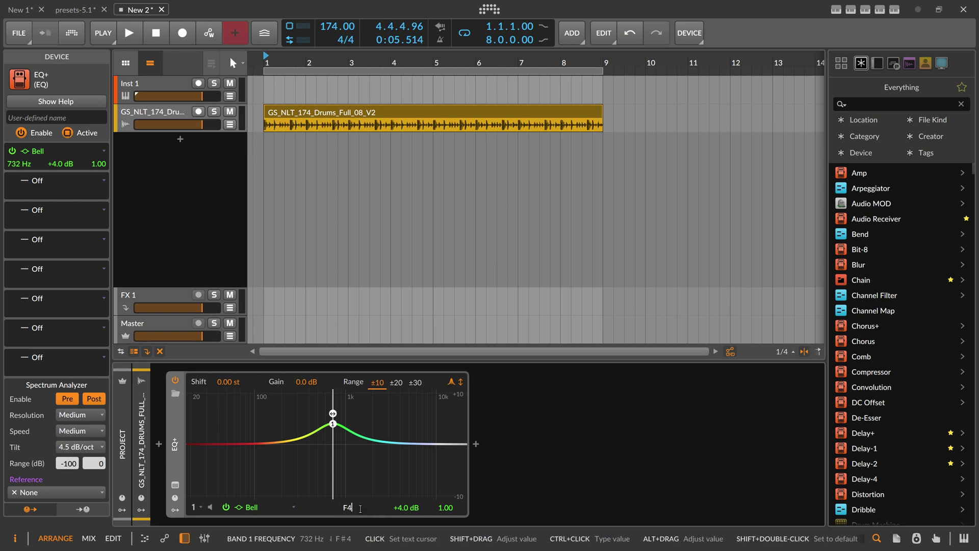
key(Return)
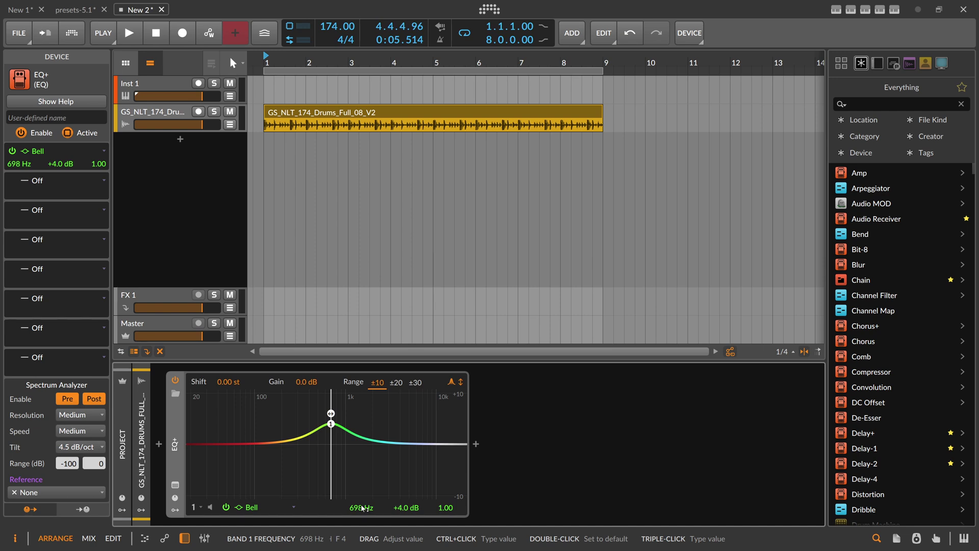
Step: Set the EQ+ bell band's frequency to the note D3
ctrl+click(364, 507)
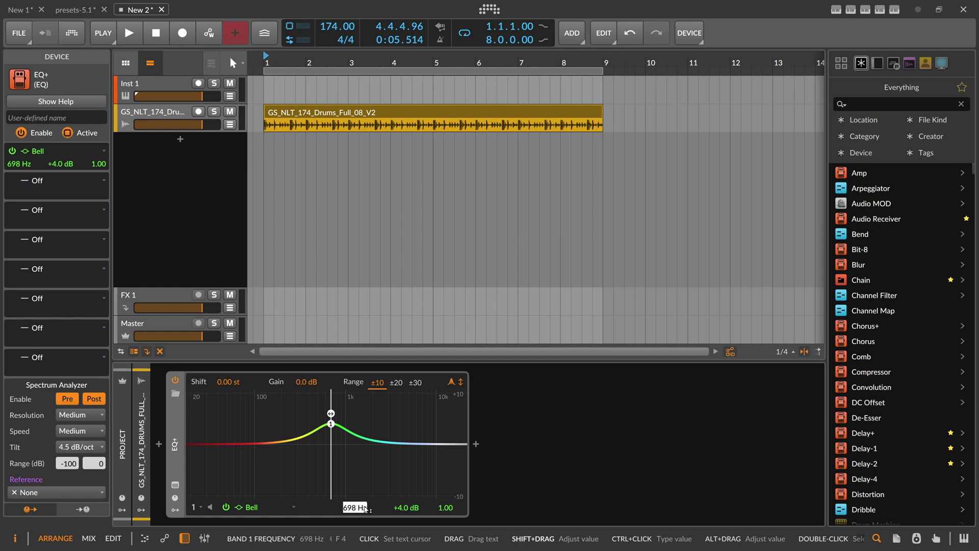
text(D3)
key(Return)
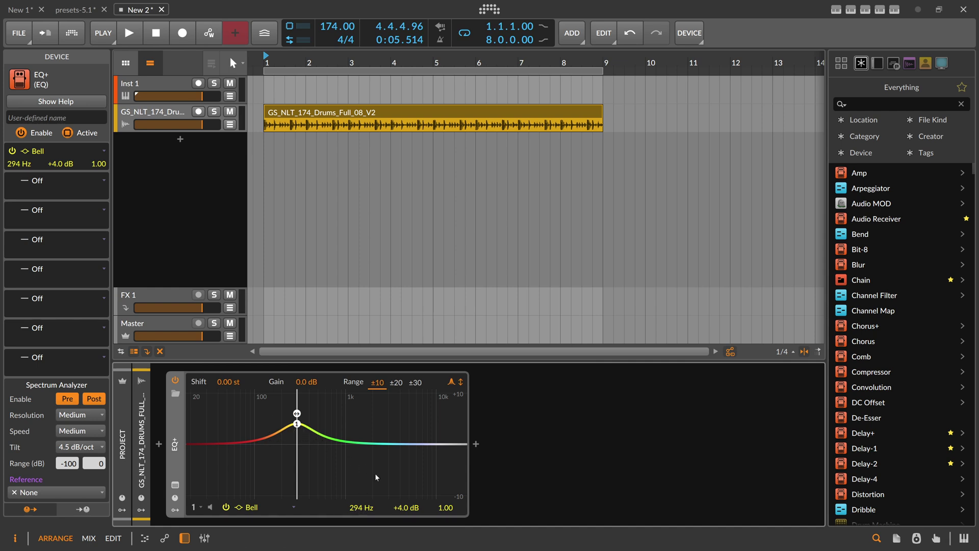
Step: Widen the EQ+ bell band to a Q of 0.43 and shift its frequency to about 279 Hz
drag(432, 514, 443, 511)
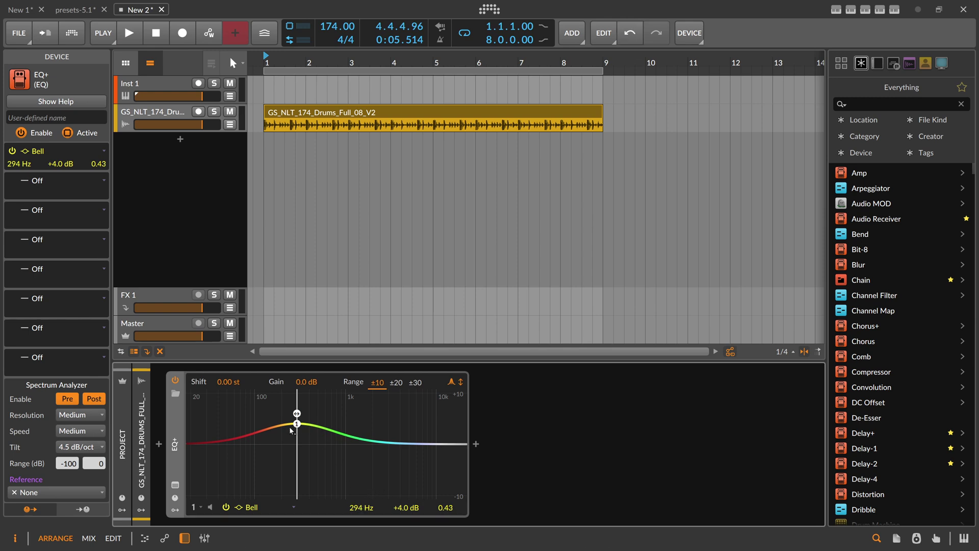
drag(361, 508, 361, 508)
drag(296, 424, 294, 423)
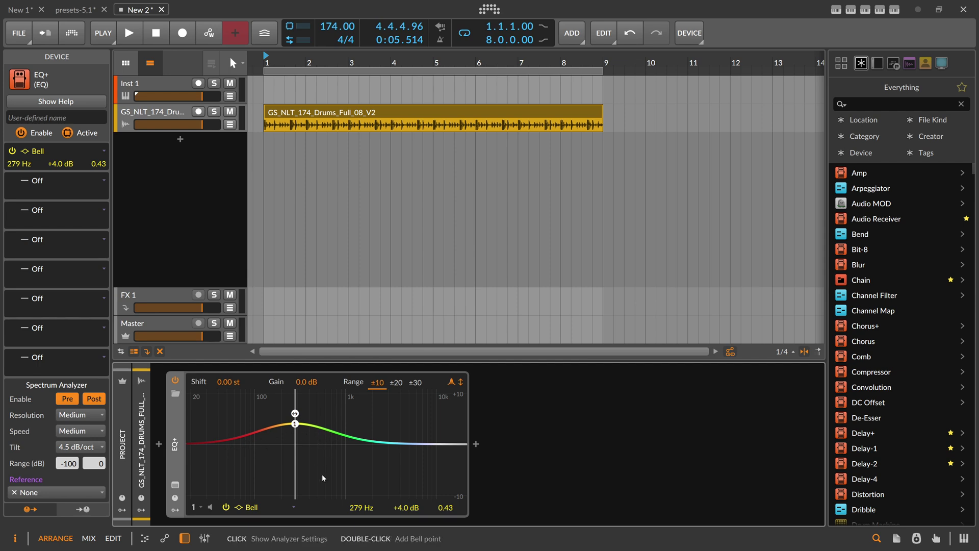
Step: Narrow the EQ+ bell band to a Q of 40.00, trying different gains and finishing at +4.0 dB
drag(446, 509, 446, 412)
mouse_move(407, 509)
mouse_down()
mouse_move(408, 537)
mouse_move(406, 504)
mouse_up()
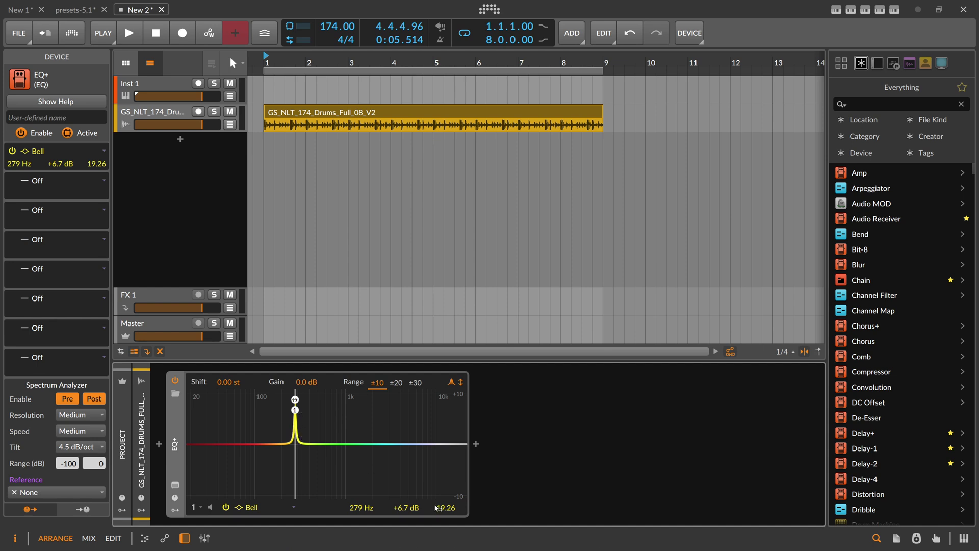
drag(443, 507, 444, 457)
mouse_move(407, 507)
mouse_down()
mouse_move(406, 530)
mouse_move(406, 489)
mouse_move(406, 501)
mouse_up()
Step: Set the narrow EQ+ bell band's frequency to 262 Hz
double_click(362, 507)
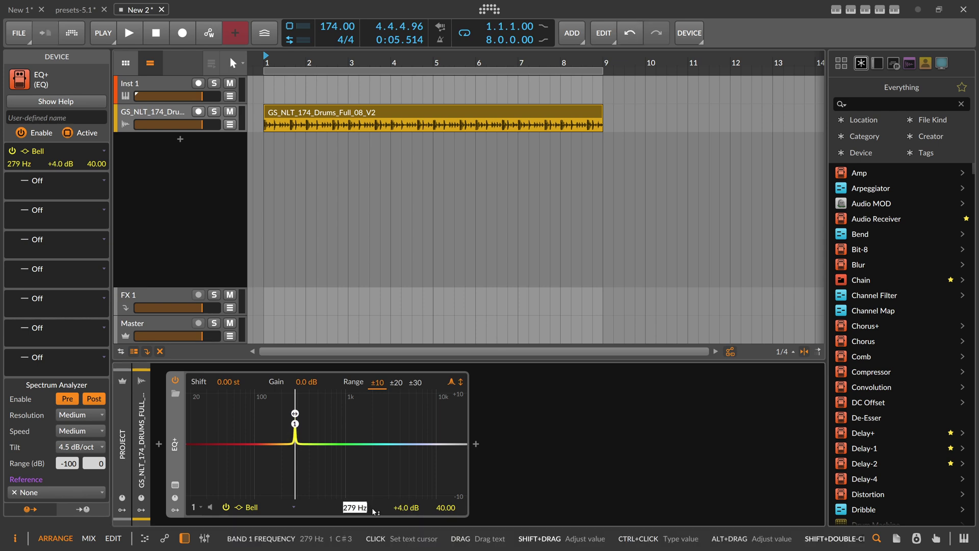
text(d)
key(Return)
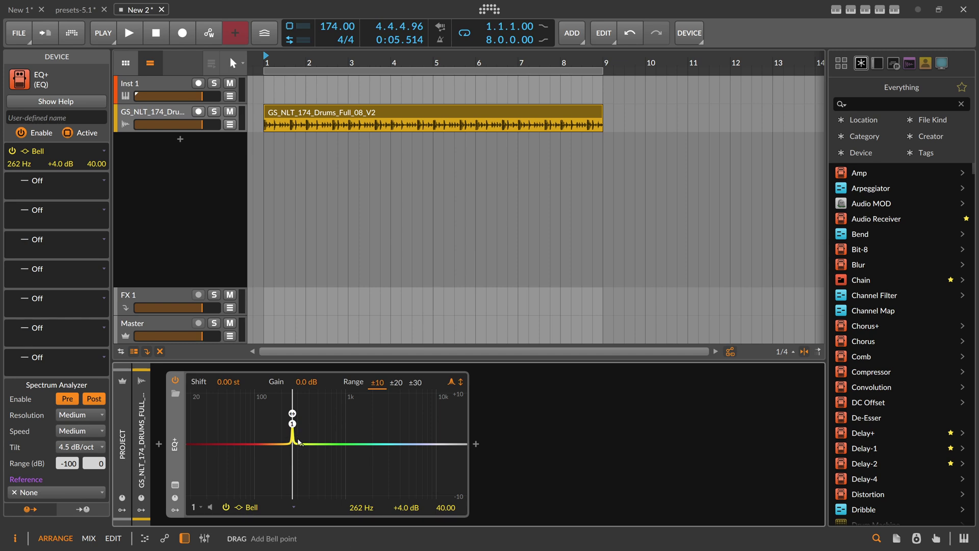
Step: Add a second bell band at about 638 Hz and +3.0 dB, and undo the edits back to an empty EQ+
double_click(328, 429)
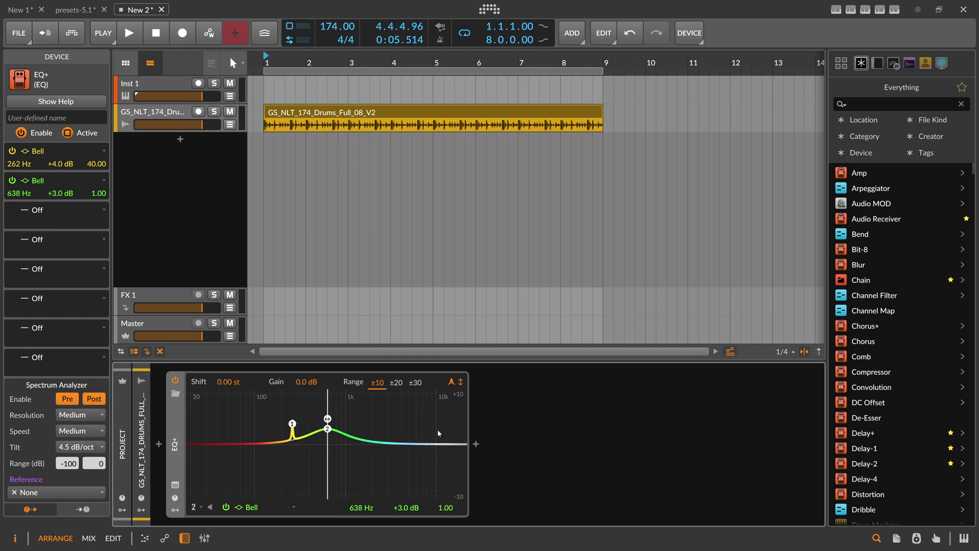
key(ctrl+z)
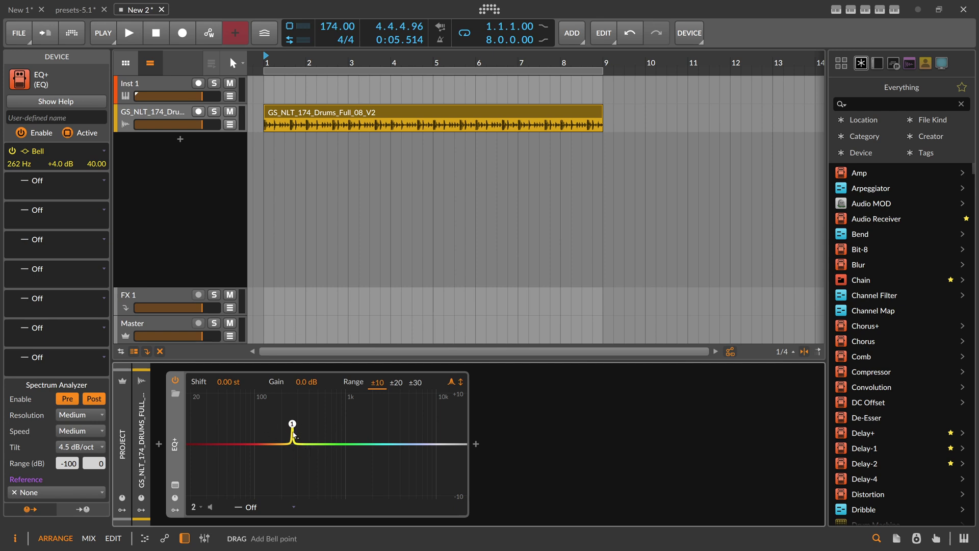
key(ctrl+z)
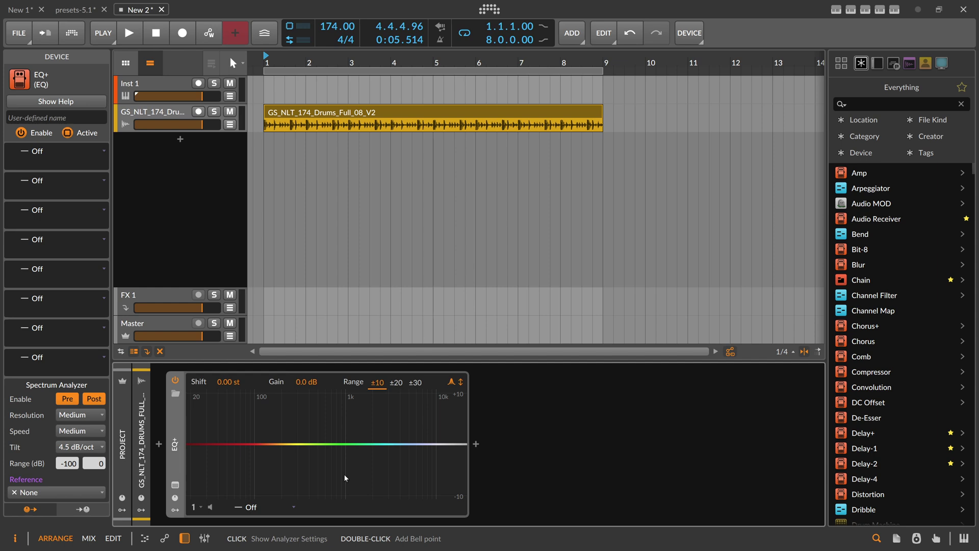
Step: Insert an EQ-5 device after EQ+ in the drum track's device chain
click(476, 444)
text(eq)
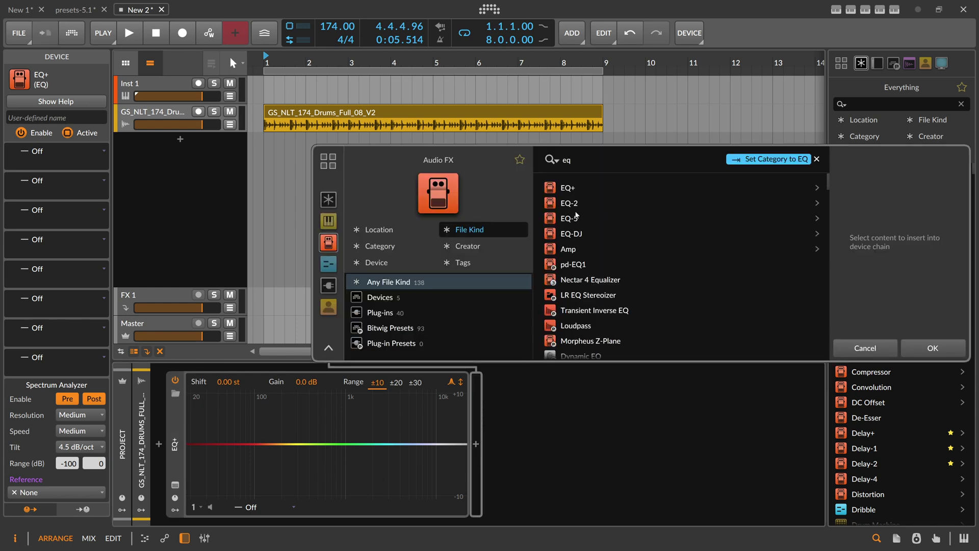
double_click(577, 220)
Step: In EQ-5, boost band 2 to about +3.7 dB, set its frequency to C3 and raise its Q to about 3.73
drag(604, 418, 593, 411)
double_click(582, 496)
key(ctrl+a)
text(C)
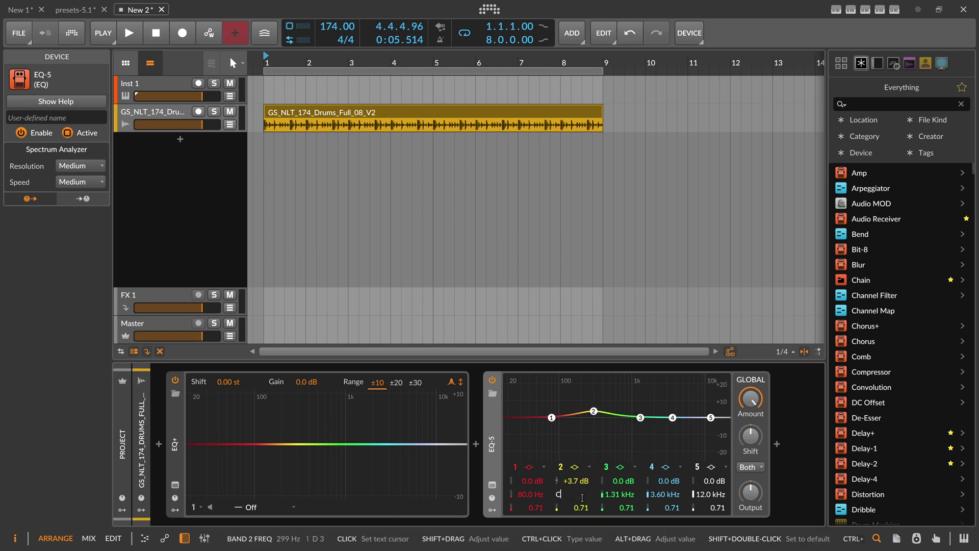
text(3)
key(Return)
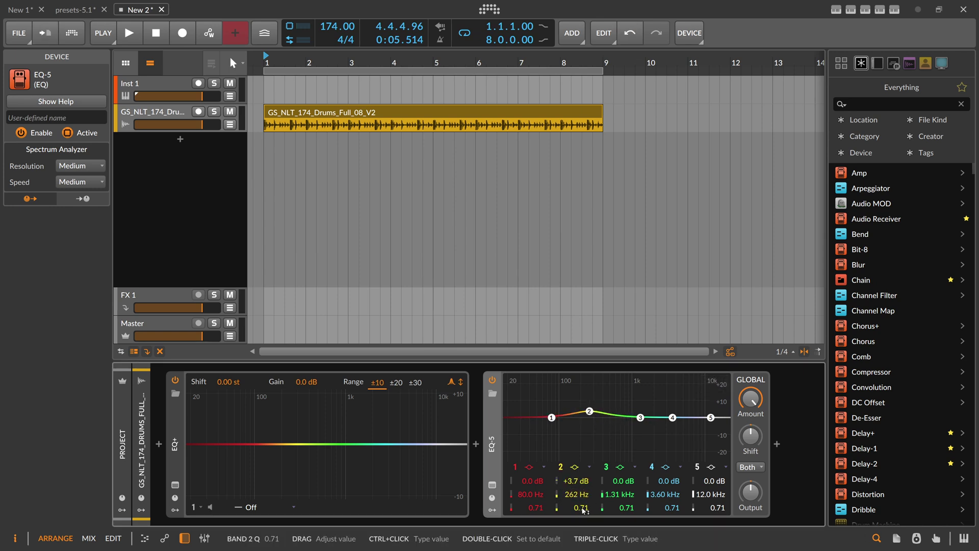
drag(582, 501, 570, 463)
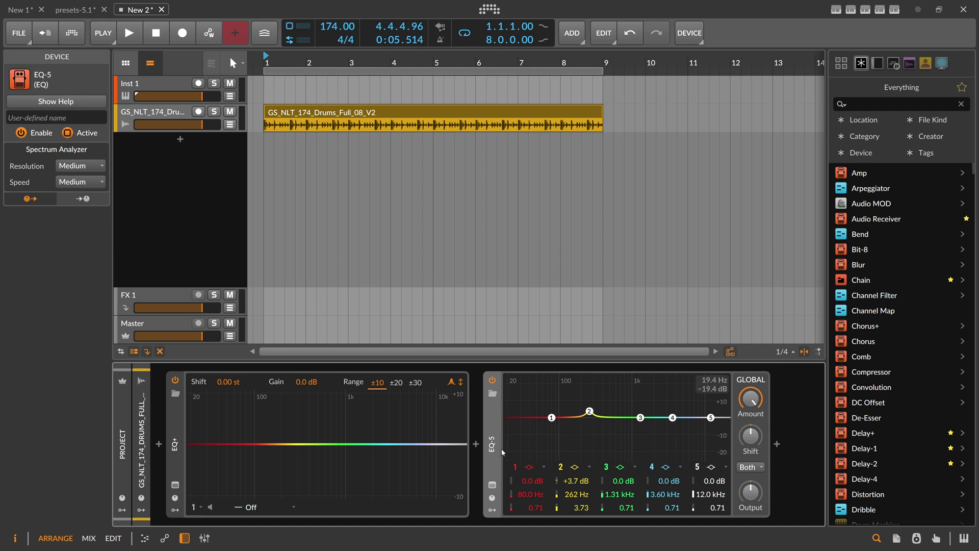
Step: Delete the EQ-5 and EQ+ devices from the drum track's device chain
key(Delete)
key(Delete)
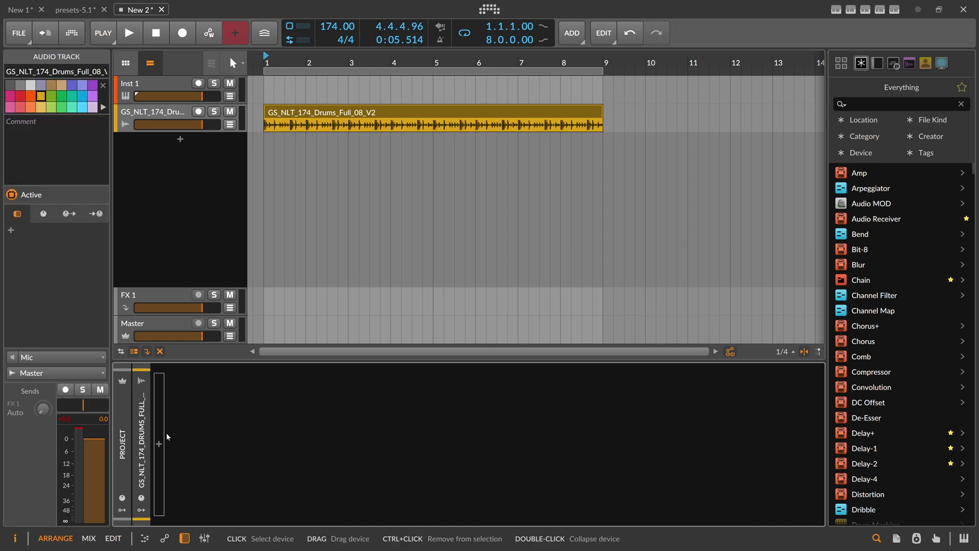
Step: Insert an FX Grid device on the drum track and open its patch editor
click(160, 444)
text(fx h)
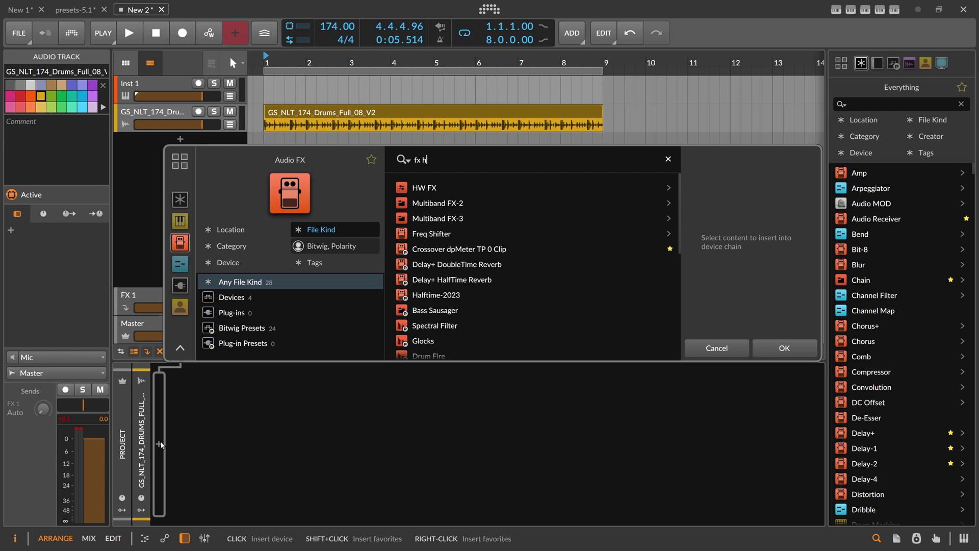
key(BackSpace)
text(grid)
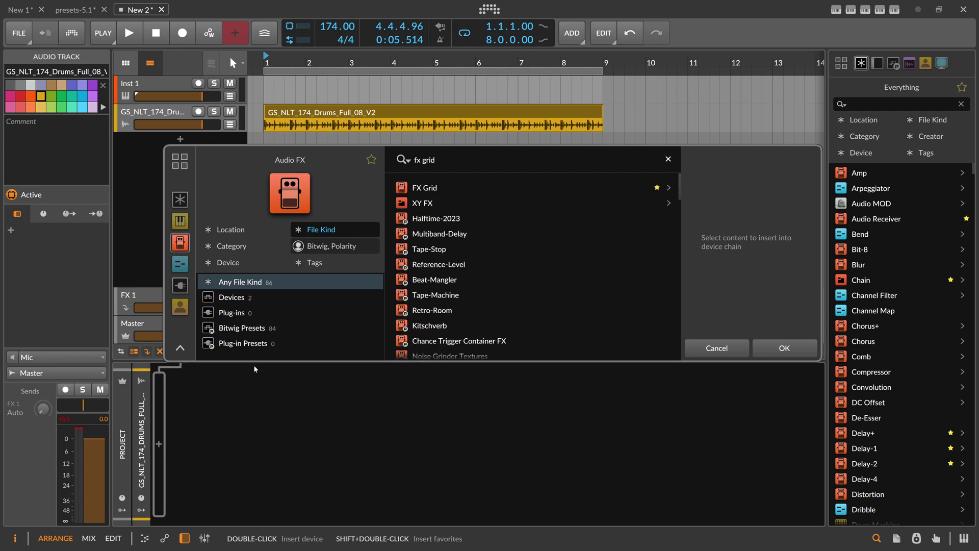
double_click(421, 190)
click(308, 392)
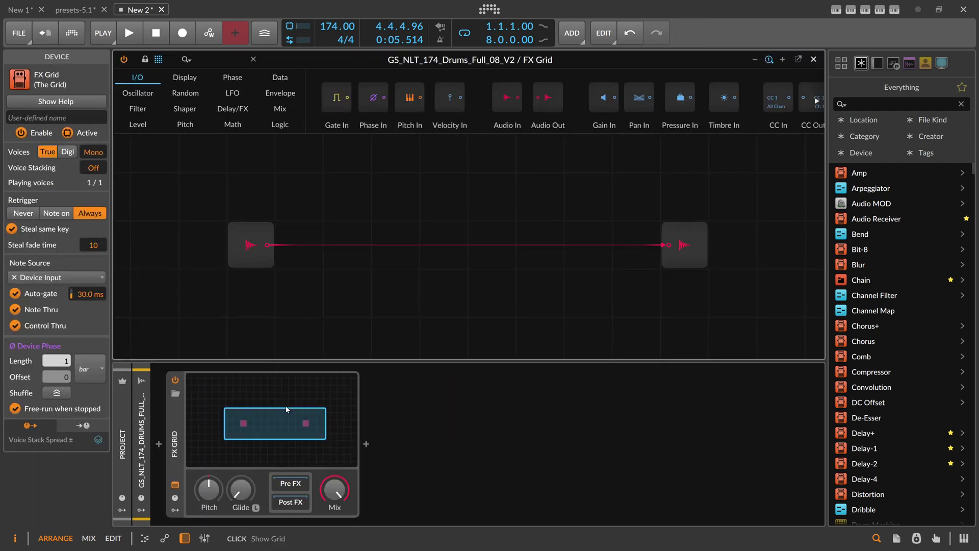
Step: Add an XP filter module between Audio In and Audio Out in the FX Grid patch, centred between the two
text(xp)
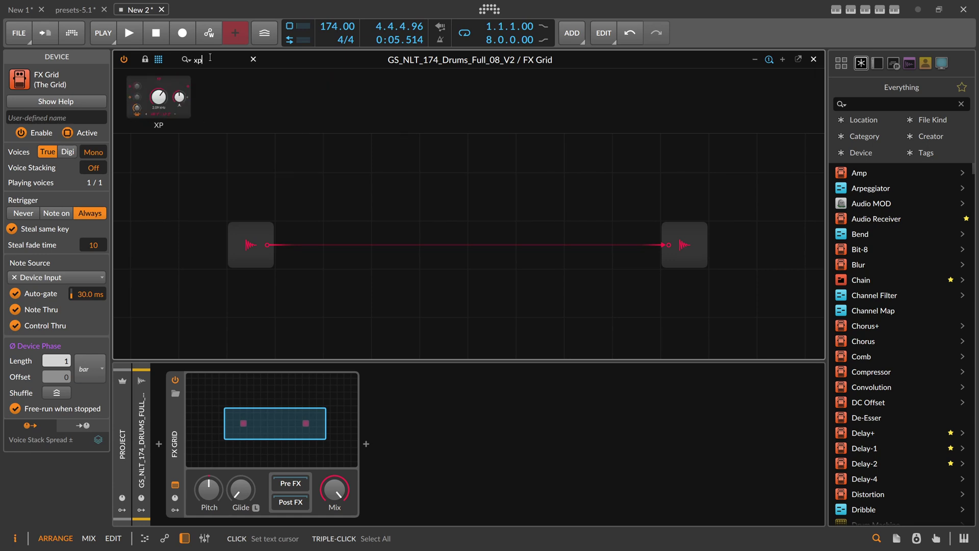
drag(159, 97, 283, 244)
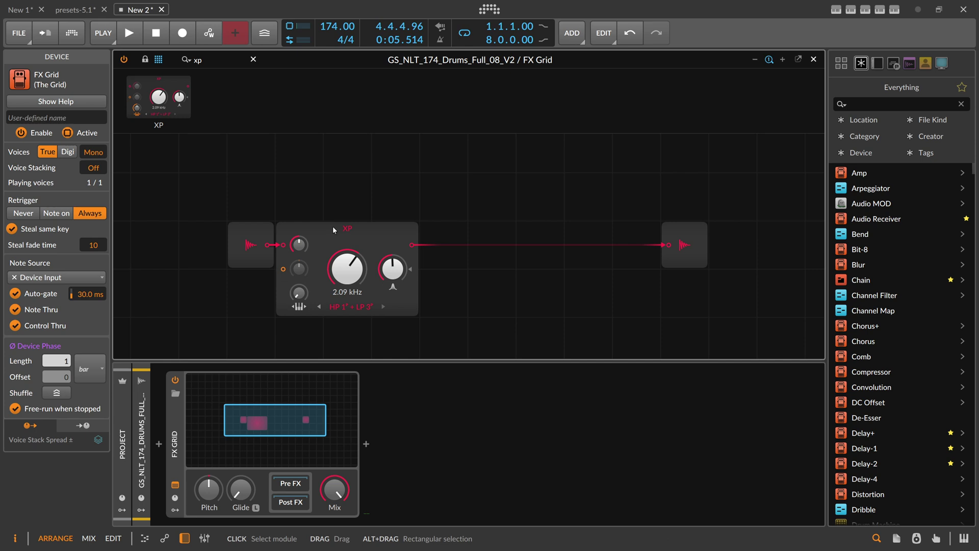
drag(332, 225, 429, 225)
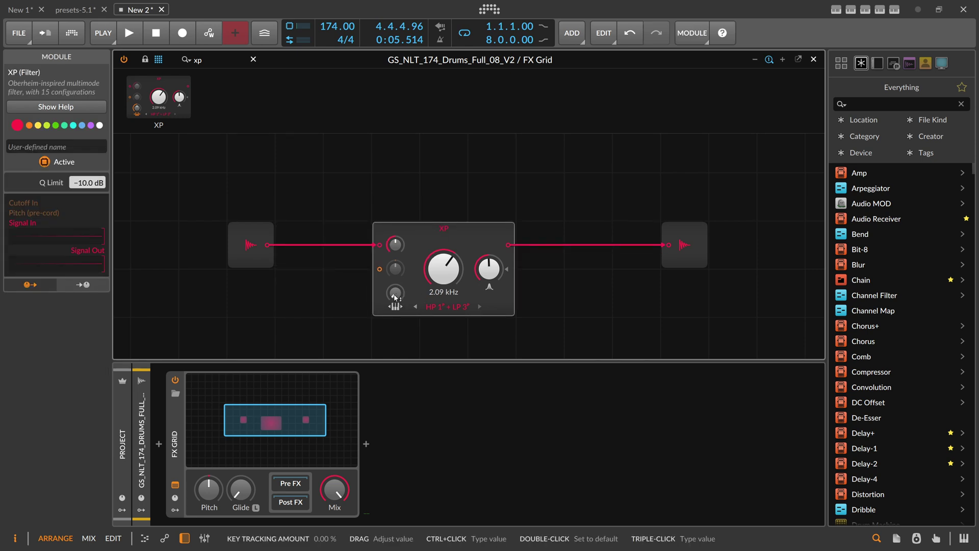
Step: Set the XP filter's mode to Peak and its cutoff frequency to about 804 Hz
click(447, 307)
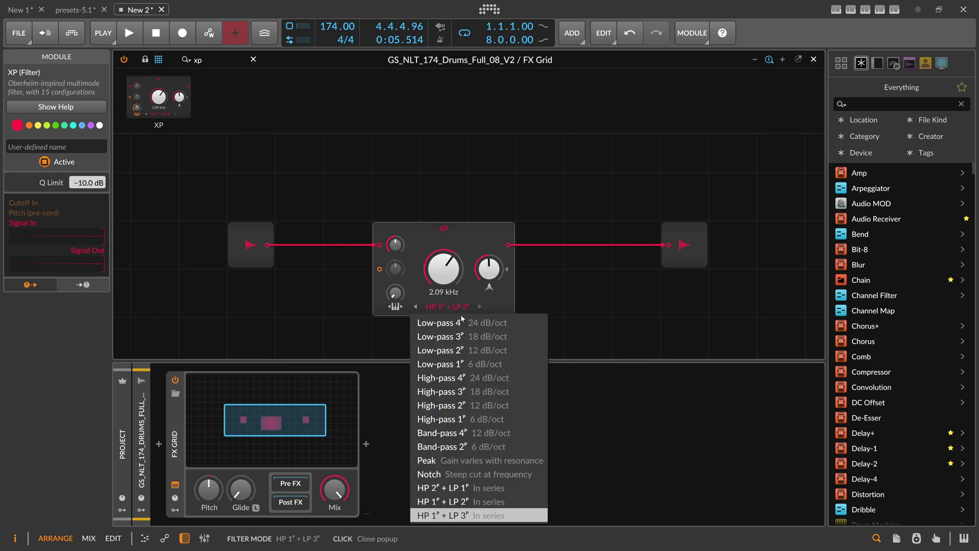
click(442, 464)
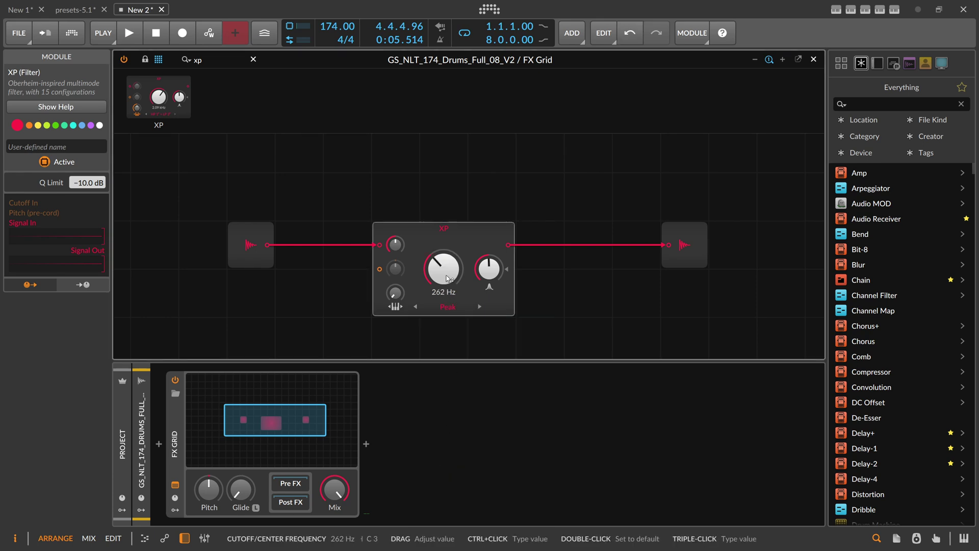
mouse_move(444, 268)
mouse_down()
mouse_move(443, 306)
mouse_move(442, 278)
mouse_up()
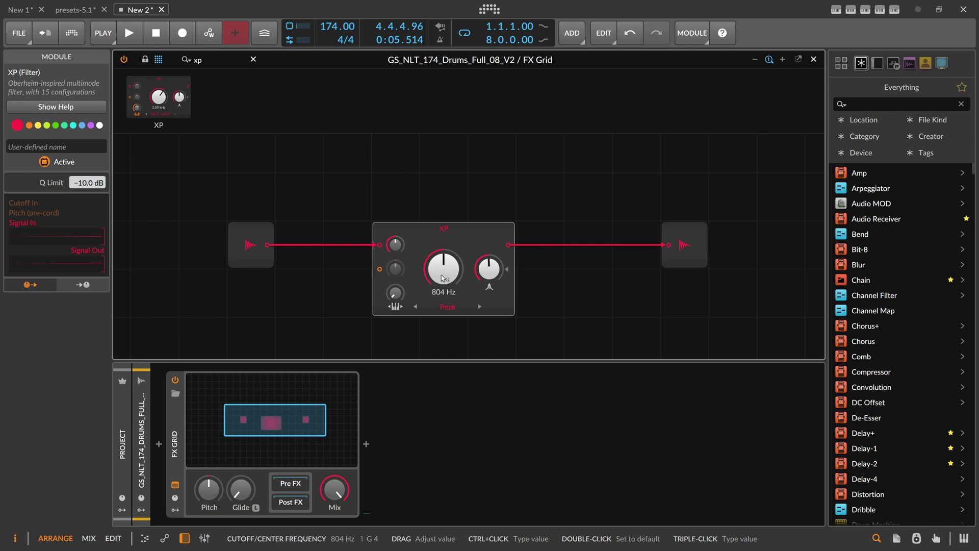
Step: Insert an EQ-5 device after FX Grid and boost its band 2 to about +7.2 dB at 405 Hz
click(366, 444)
text(eq)
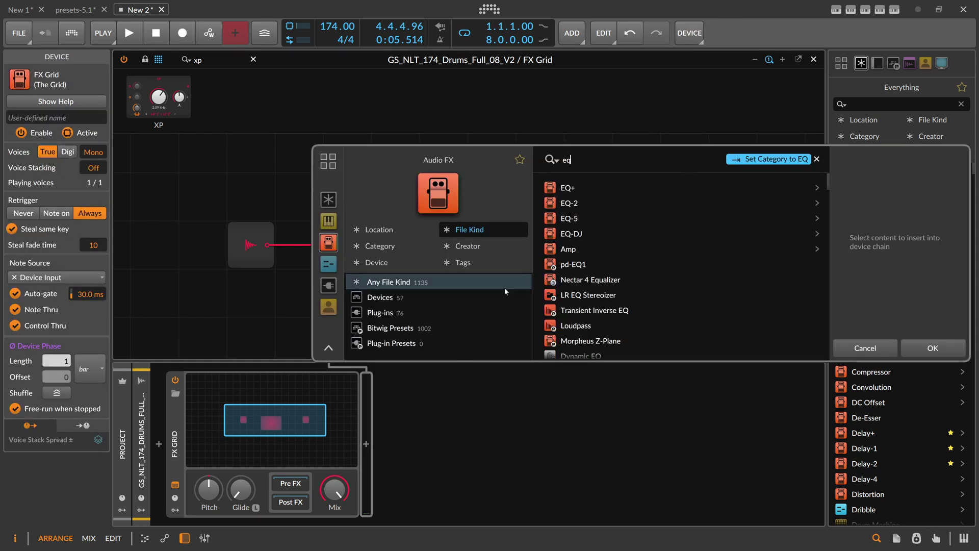
double_click(574, 219)
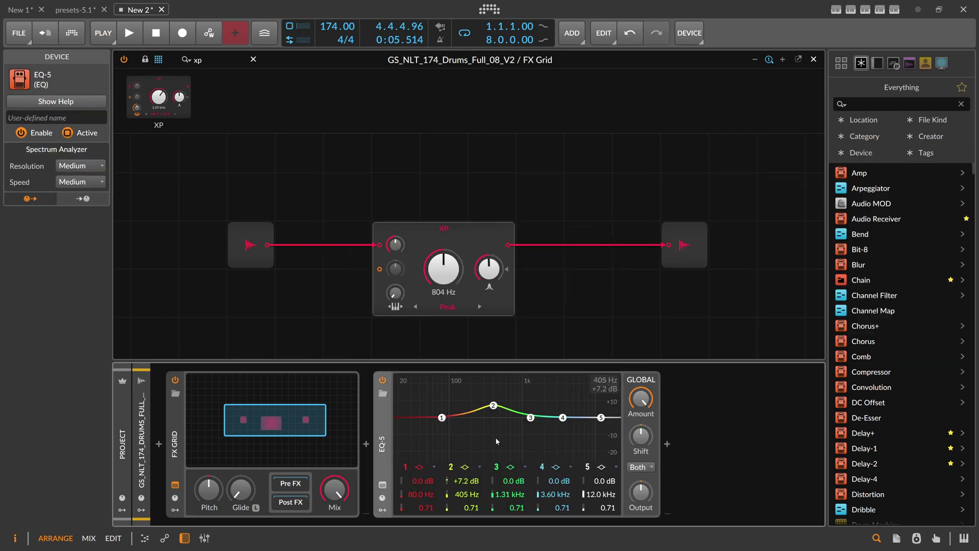
Step: Set the XP filter's mode to two-pole band-pass and make EQ-5 band 1 a 4-pole high-pass at about 225 Hz
click(510, 467)
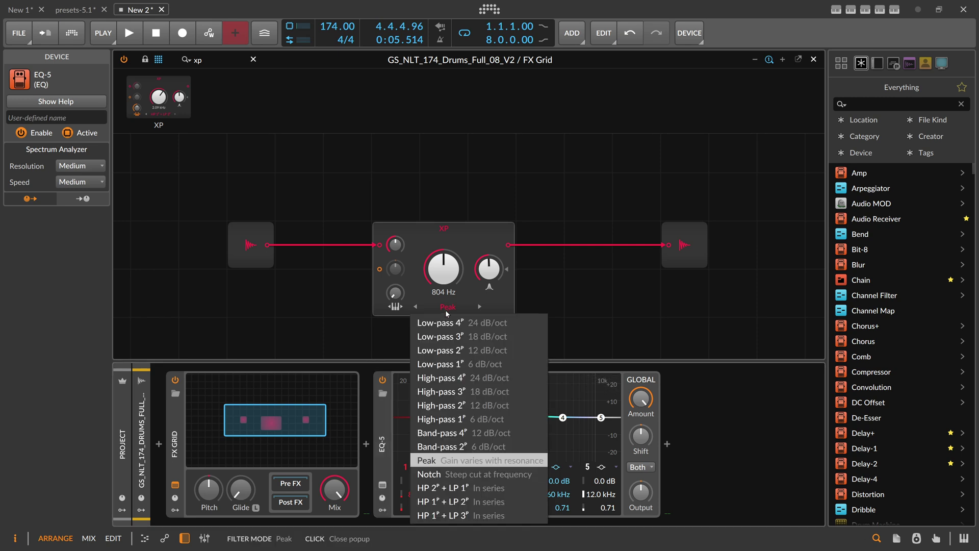
click(447, 446)
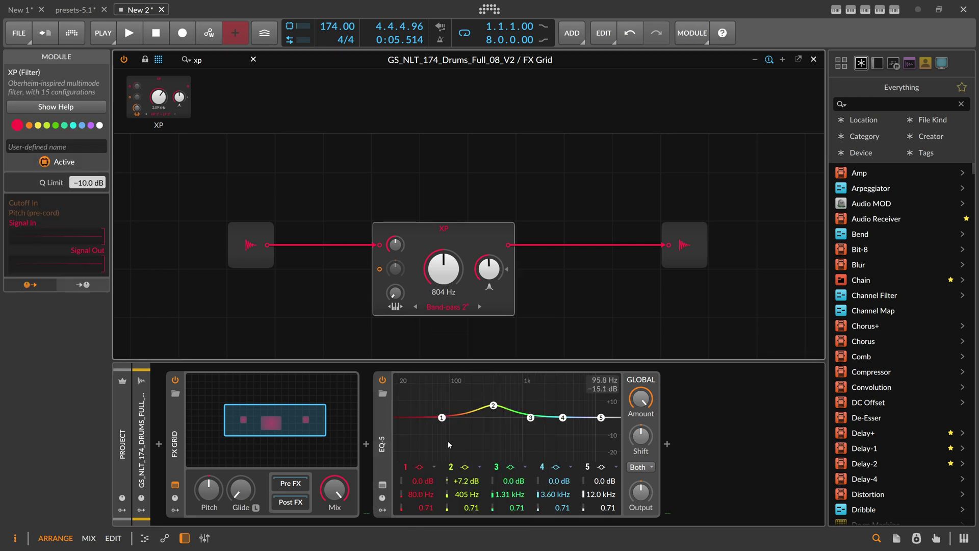
click(426, 468)
click(449, 494)
drag(442, 417, 474, 417)
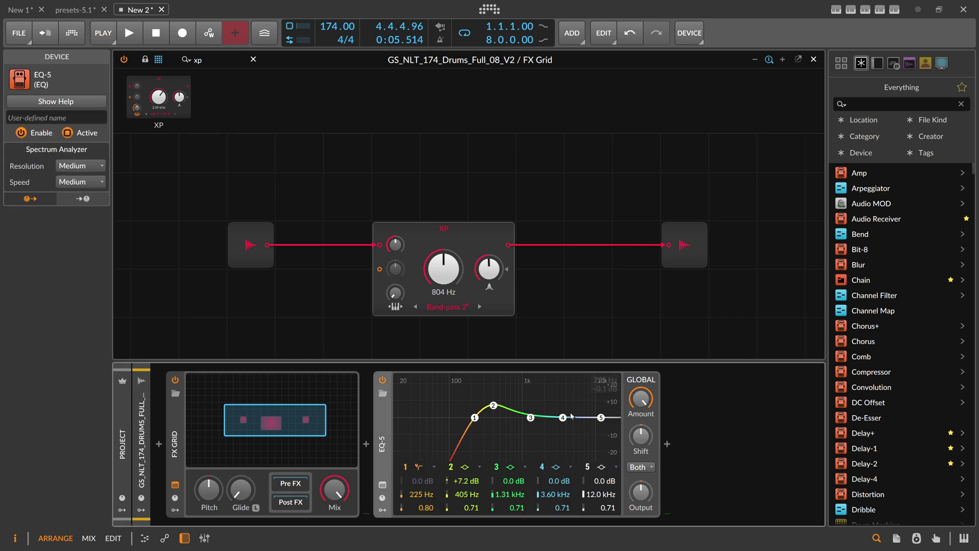
Step: Make EQ-5 band 5 a 4-pole low-pass and lower its frequency to about 700 Hz
click(602, 466)
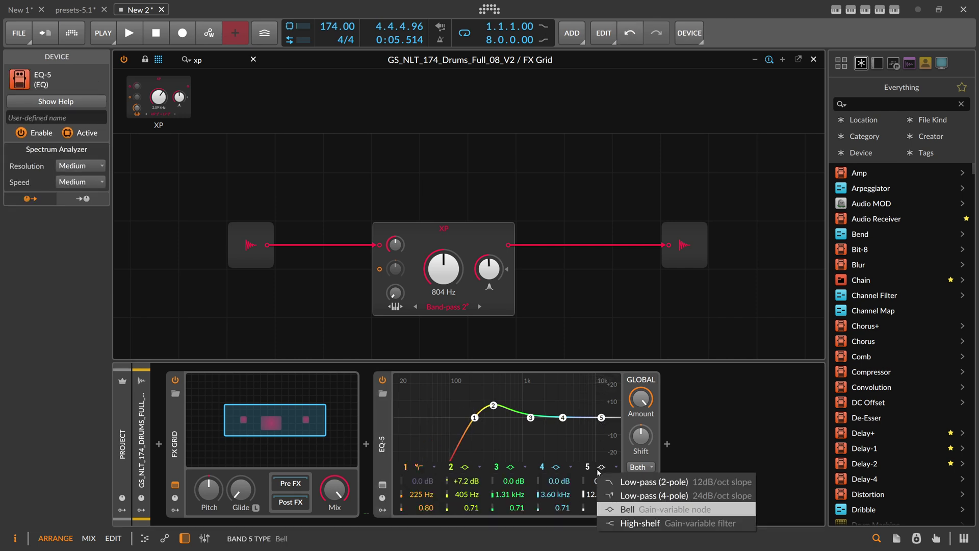
click(617, 496)
drag(601, 418, 511, 417)
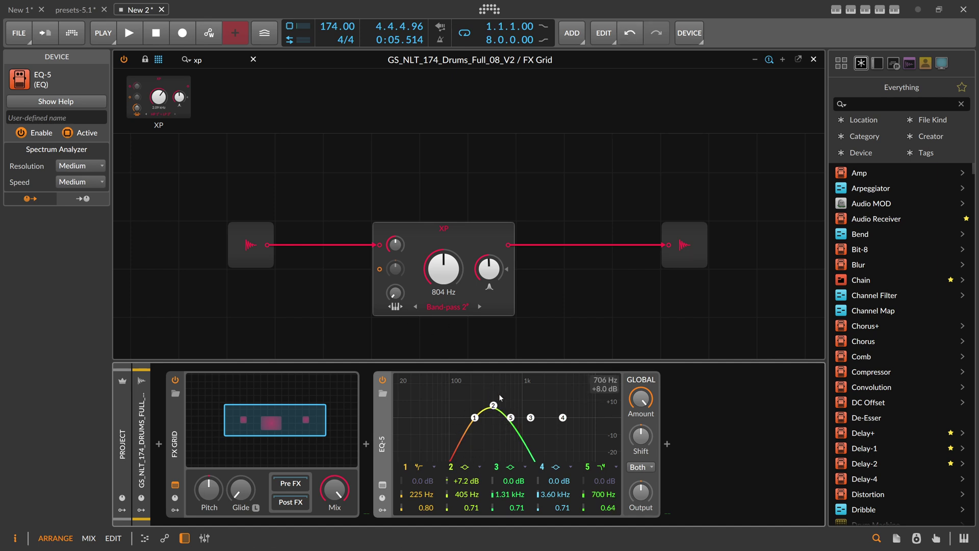
Step: Switch the XP filter back to Peak mode and turn off EQ-5 bands 1 and 5
click(447, 306)
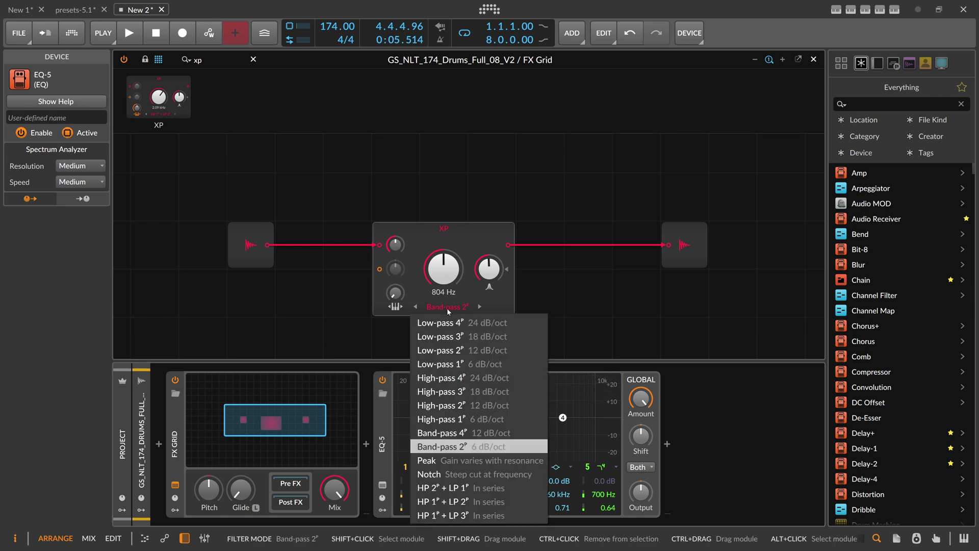
click(443, 458)
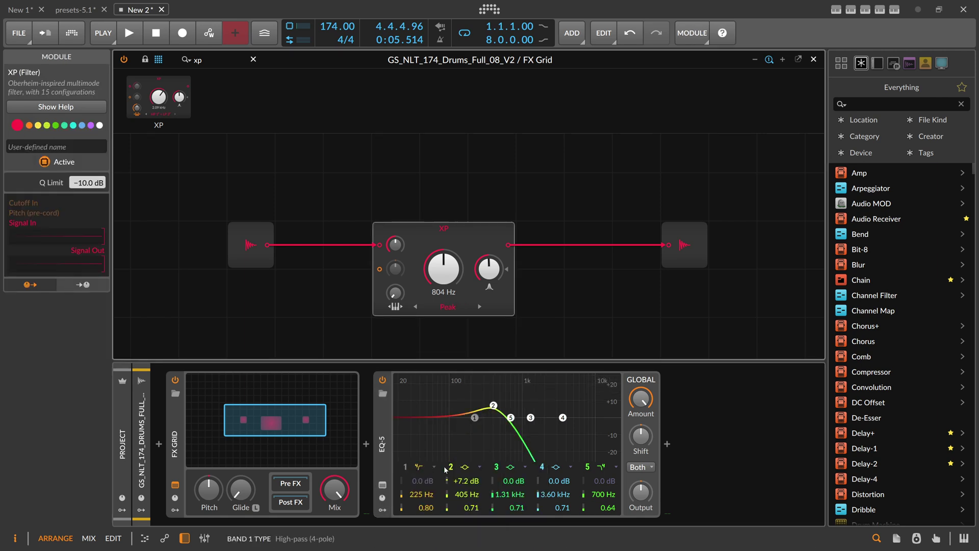
click(597, 470)
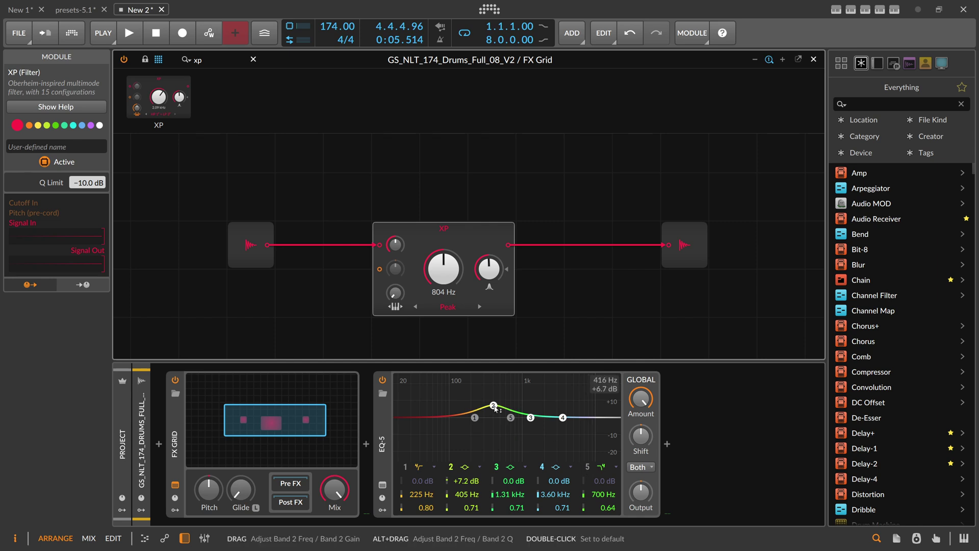
Step: Set EQ-5 band 2 to about +5.8 dB at 317 Hz and the XP filter's resonance to about 63.8 %
mouse_move(493, 406)
mouse_down()
mouse_move(492, 394)
mouse_move(485, 408)
mouse_up()
mouse_move(489, 268)
mouse_down()
mouse_move(488, 294)
mouse_move(488, 269)
mouse_up()
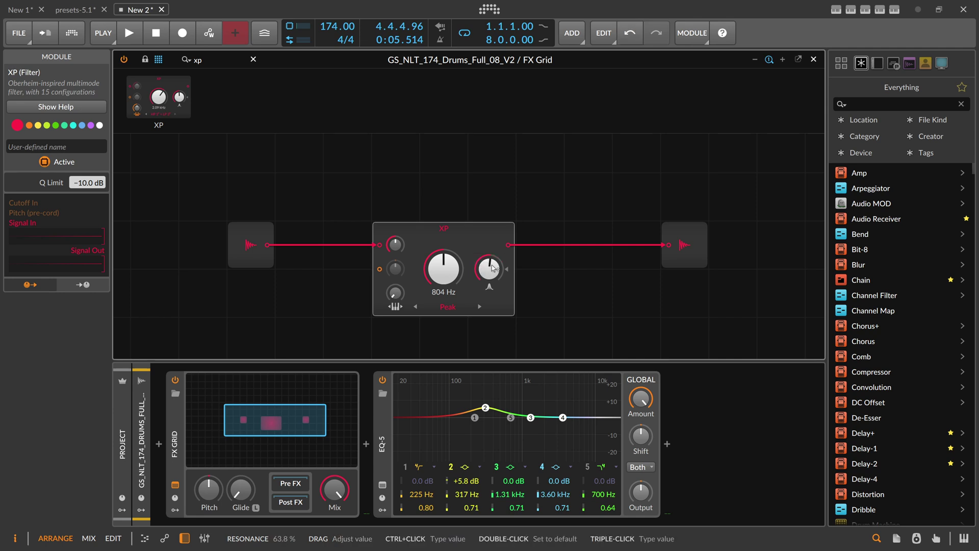
Step: Set the XP filter to Notch and cut EQ-5 band 2 to -24 dB at about 245 Hz with a Q of 0.89
click(448, 306)
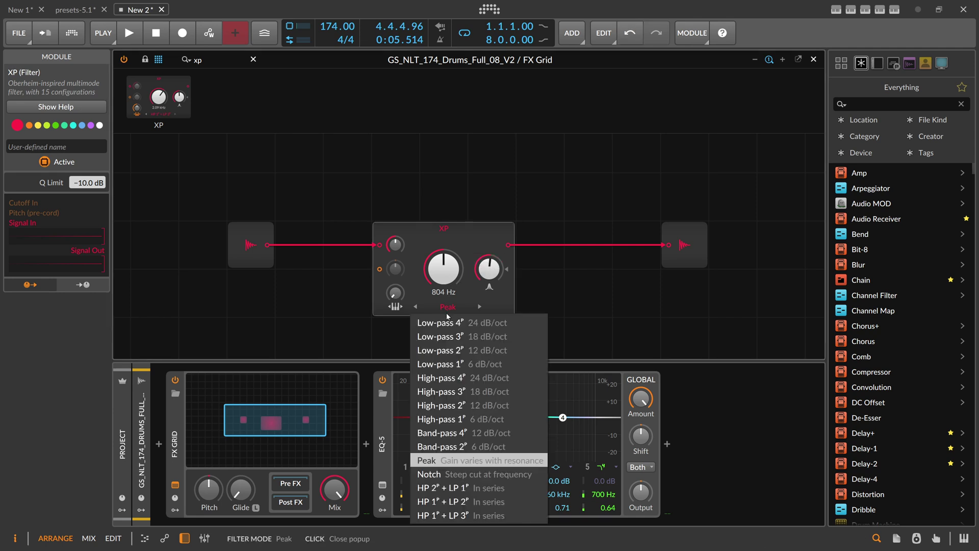
click(429, 474)
drag(485, 408, 482, 462)
scroll(483, 443, up, 2)
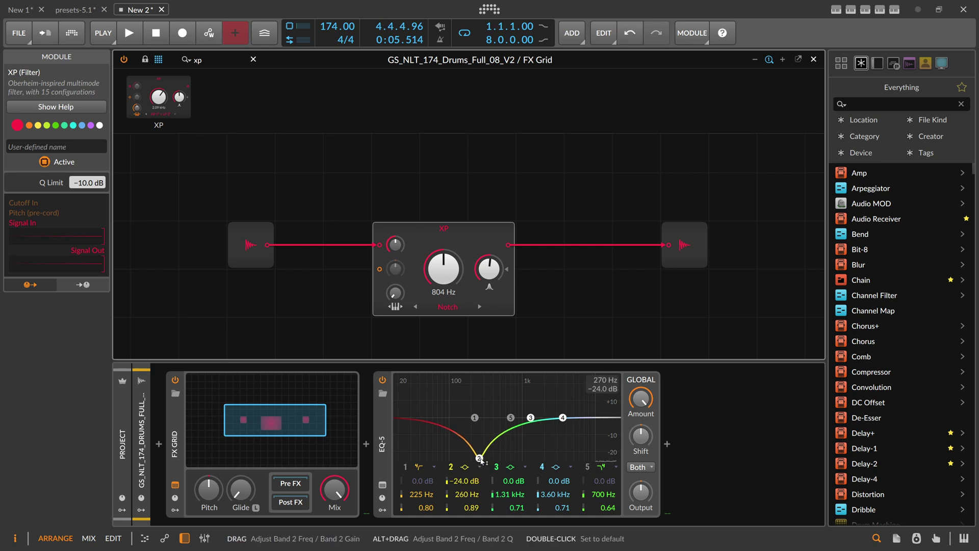
click(458, 307)
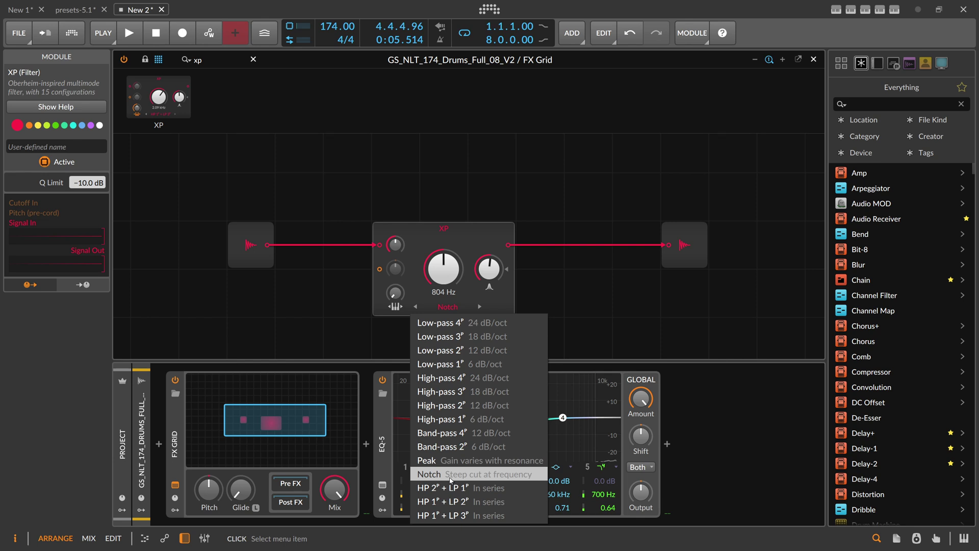
click(451, 478)
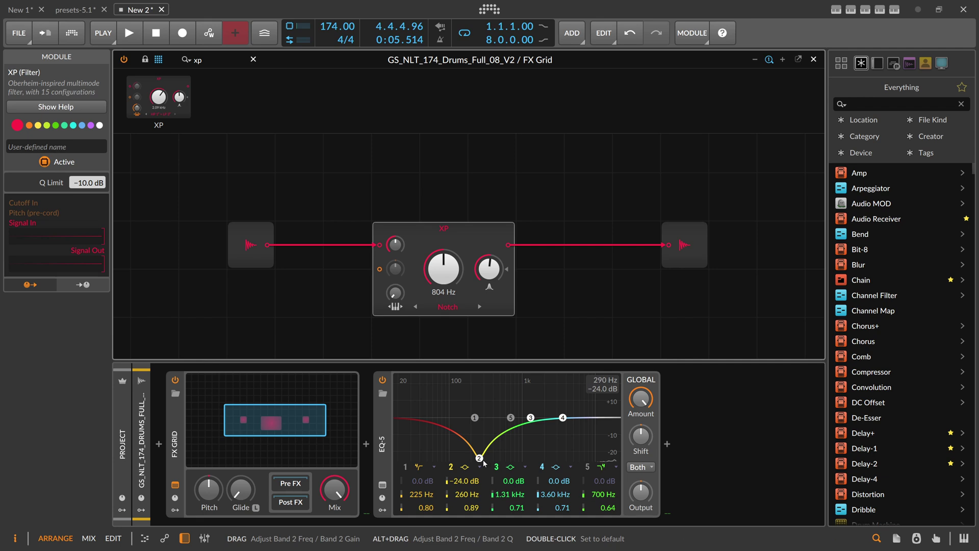
drag(481, 460, 479, 459)
Step: Return the XP filter to Peak mode and boost EQ-5 band 2 to about +9.5 dB at 243 Hz
click(449, 306)
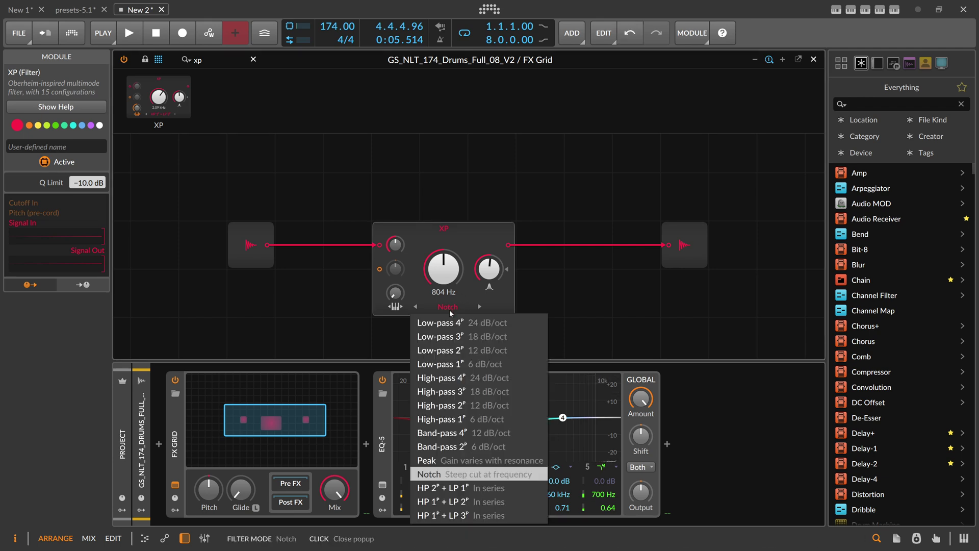
click(436, 464)
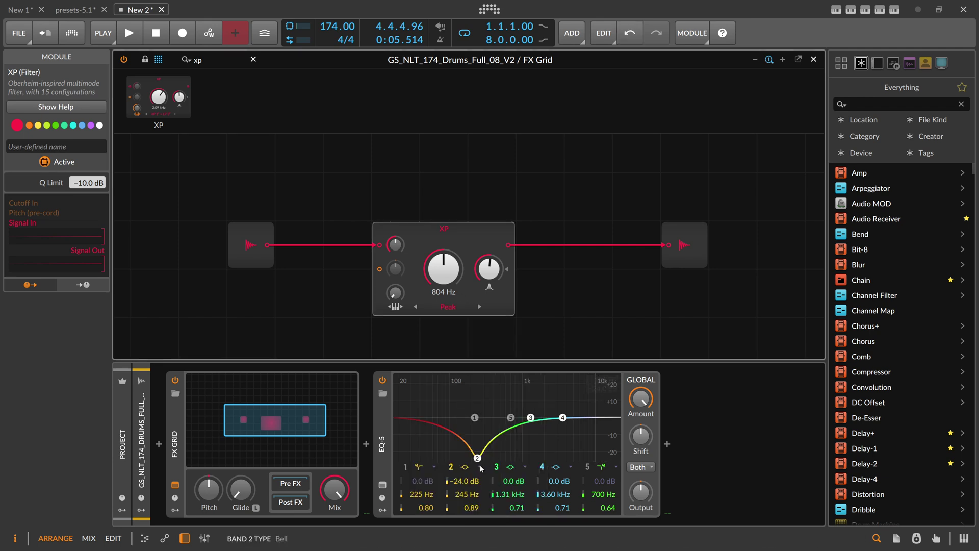
drag(478, 459, 477, 401)
Step: Sweep the XP filter's cutoff frequency up and down, ending at 262 Hz (C3)
scroll(457, 277, down, 4)
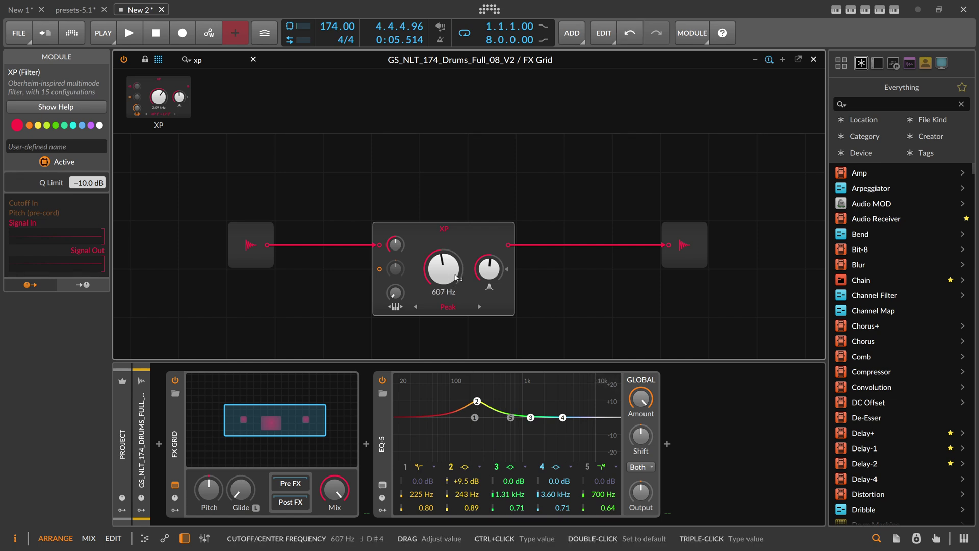
scroll(456, 276, up, 3)
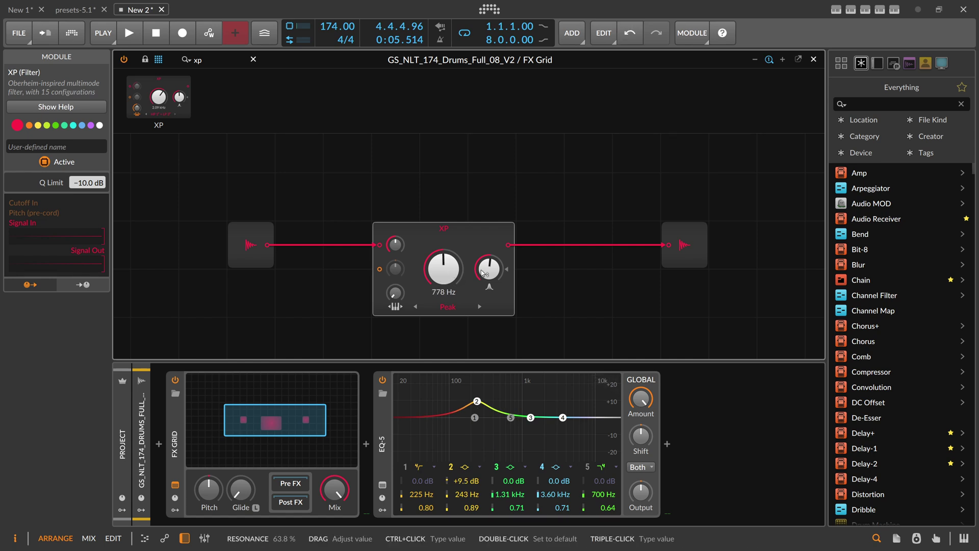
drag(452, 273, 451, 272)
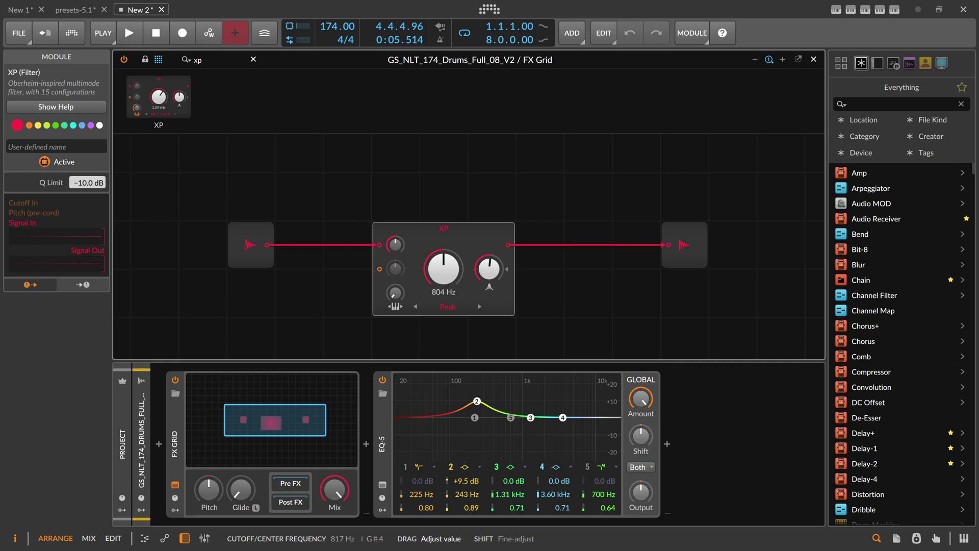
scroll(436, 257, down, 10)
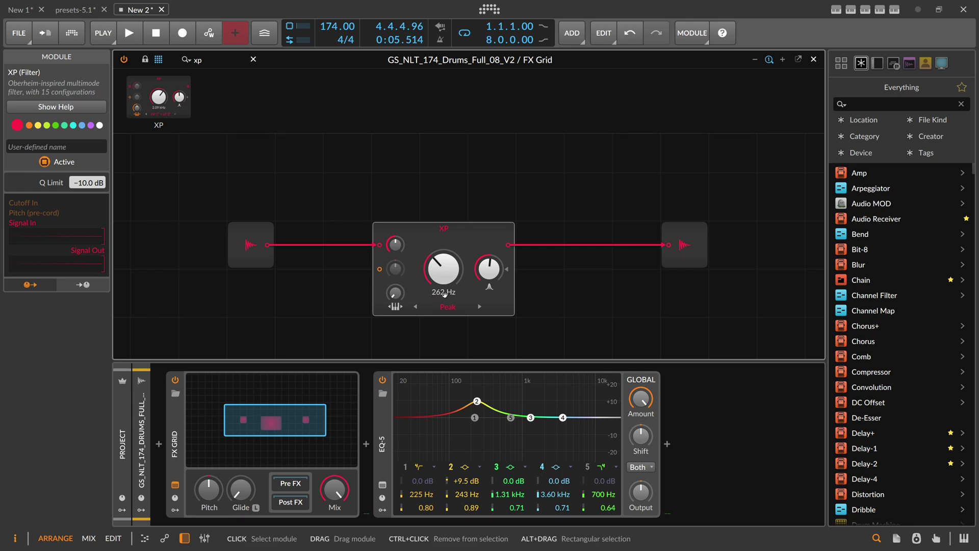
Step: Add a Pitch Quantize module to the FX Grid patch, below and to the left of the XP filter
drag(408, 210, 485, 206)
click(220, 63)
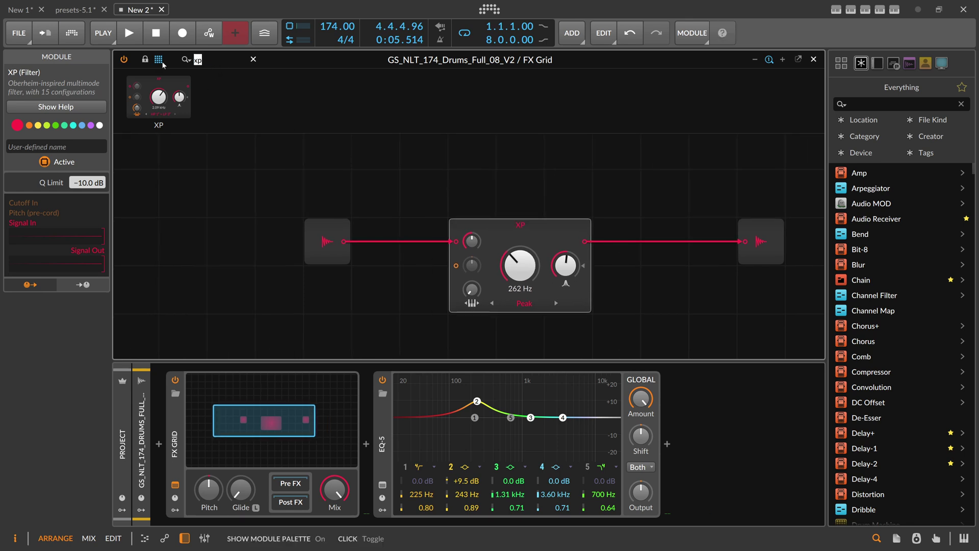
text(quan)
drag(314, 103, 320, 274)
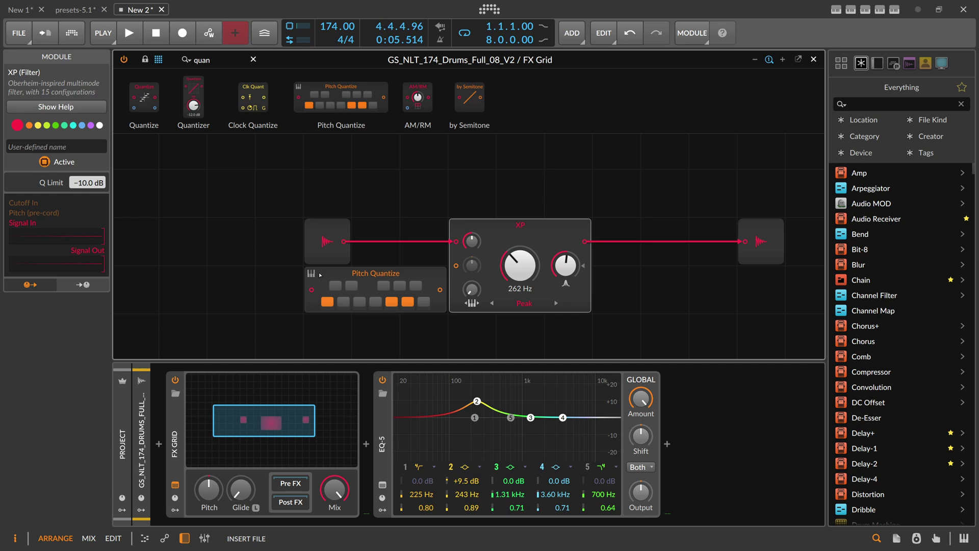
drag(304, 314, 297, 330)
Step: Enable all seven white-key notes in Pitch Quantize and connect its output to the XP filter's cutoff input
click(295, 303)
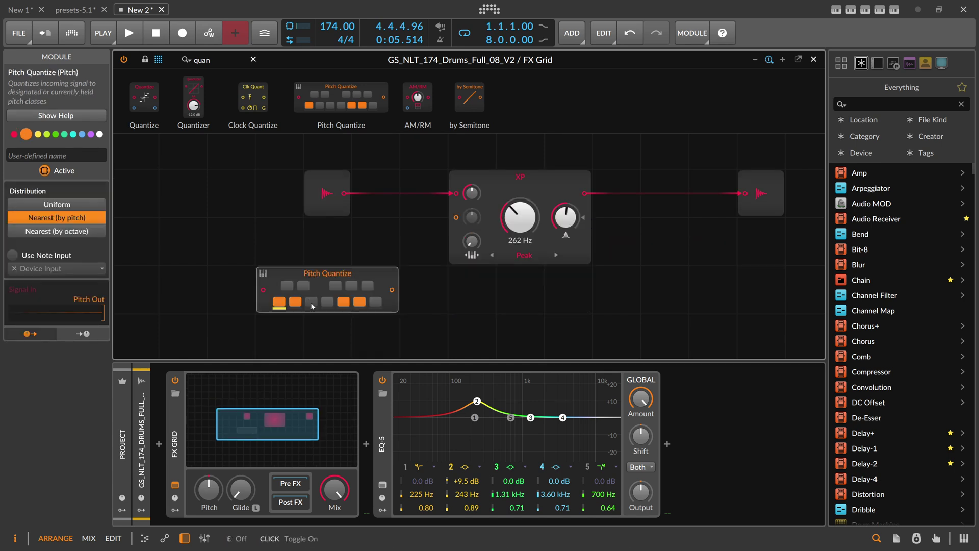
click(375, 301)
drag(392, 289, 472, 163)
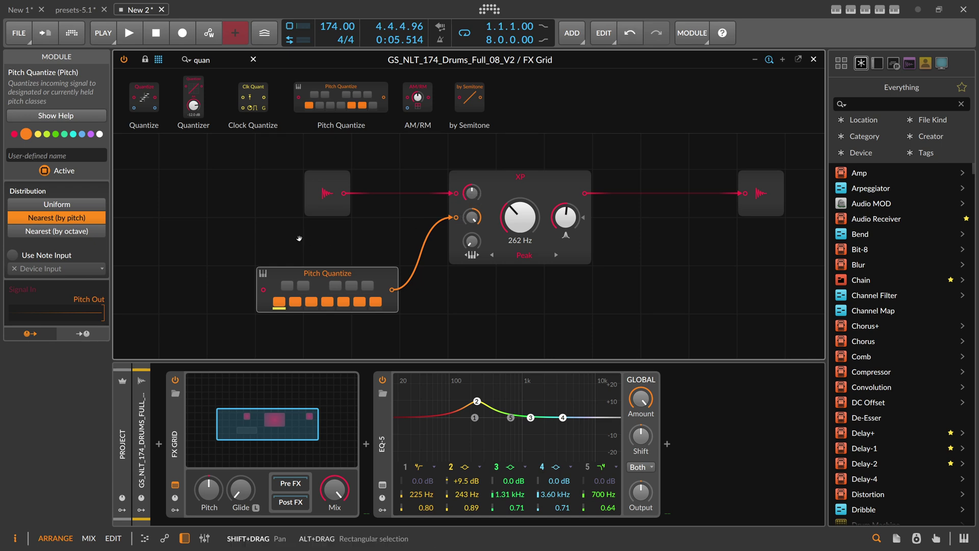
Step: Add a bipolar Value module feeding Pitch Quantize and vary its level, ending at about -1.71 %
drag(299, 238, 338, 241)
drag(213, 61, 85, 58)
text(valu)
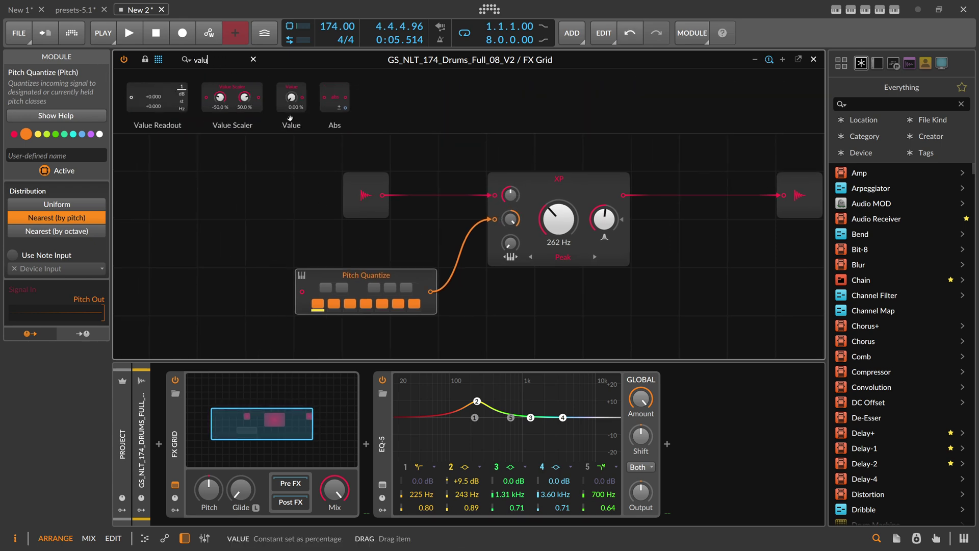
drag(291, 109, 270, 282)
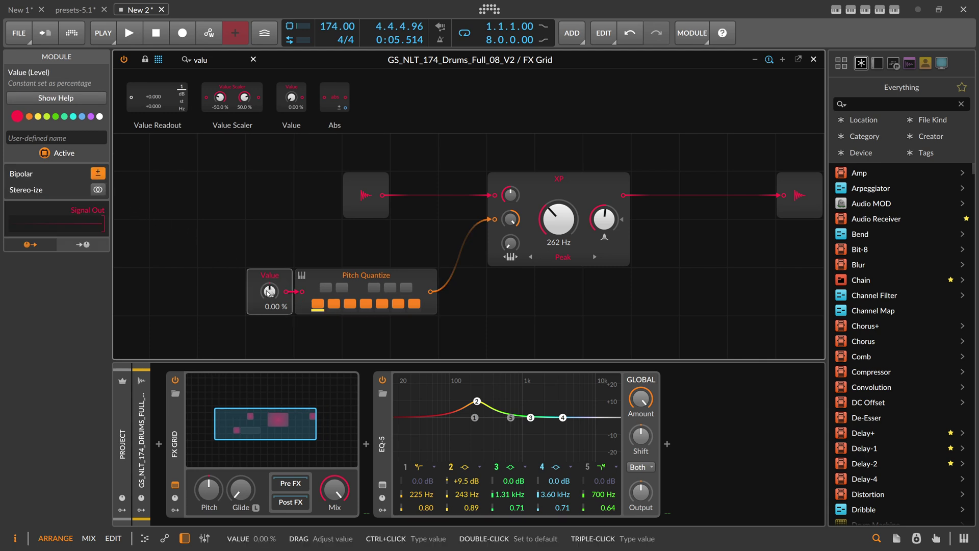
mouse_move(269, 291)
mouse_down()
mouse_move(269, 306)
mouse_move(270, 286)
mouse_up()
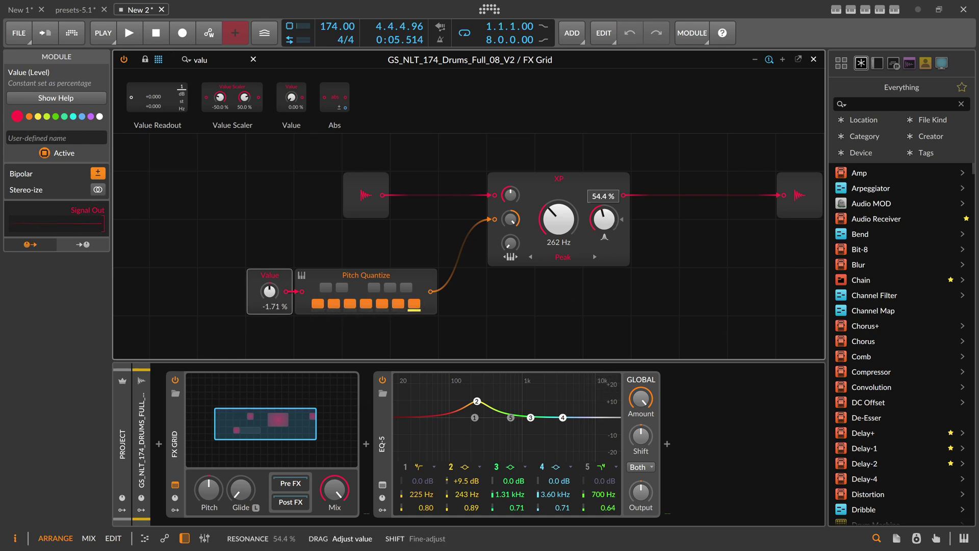
Step: Switch off the EQ-5 device and delete it from the drum track's chain
click(383, 379)
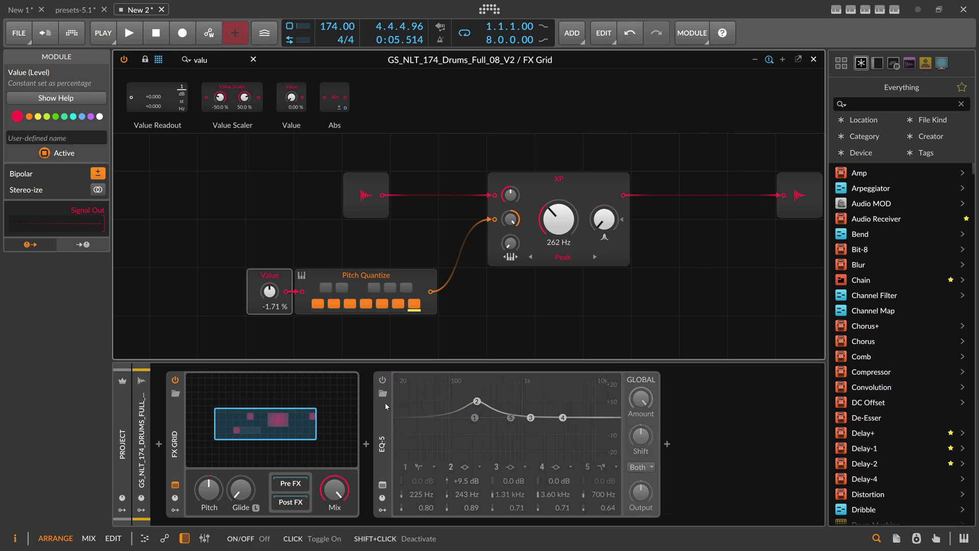
key(Delete)
Step: Play the loop while raising the XP filter's resonance and varying the Value module, ending at 22.9 %
key(space)
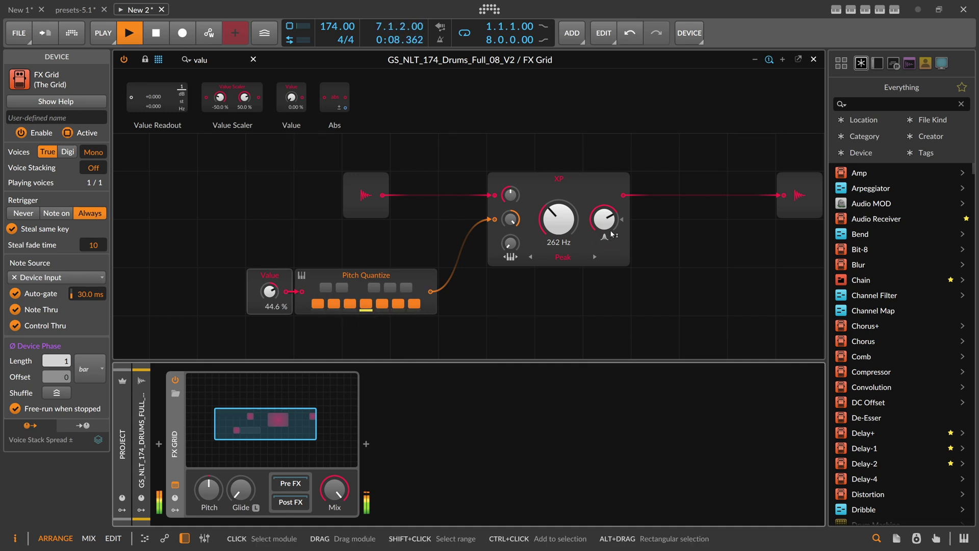
drag(605, 220, 605, 209)
drag(269, 292, 269, 299)
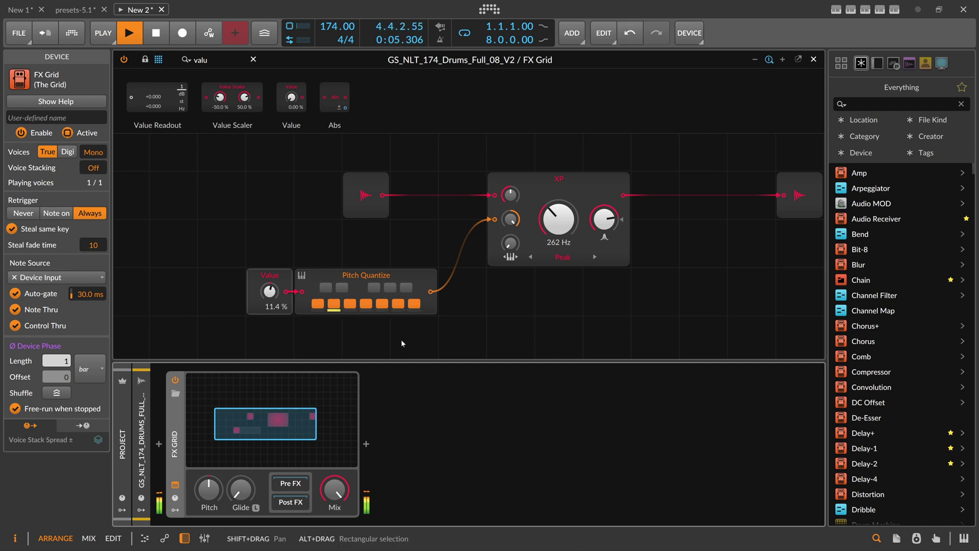
key(ctrl+z)
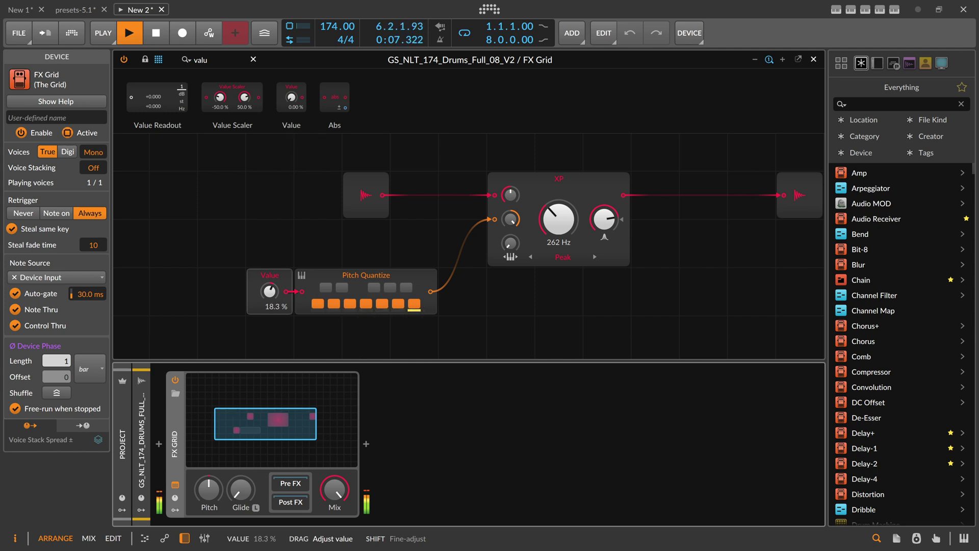
drag(270, 292, 269, 290)
key(space)
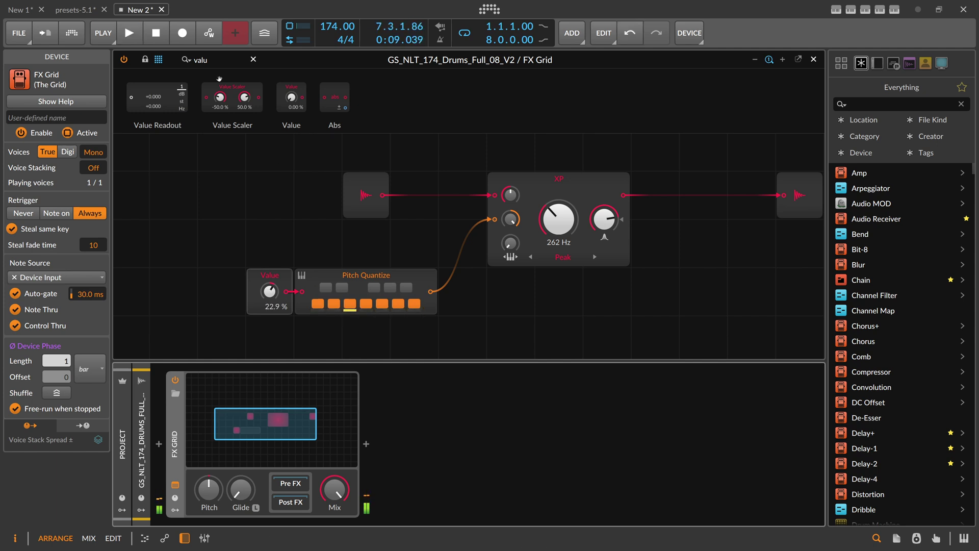
Step: Add a Value Readout in semitones at the Pitch Quantize output and a second Value Readout directly below it
drag(159, 100, 485, 300)
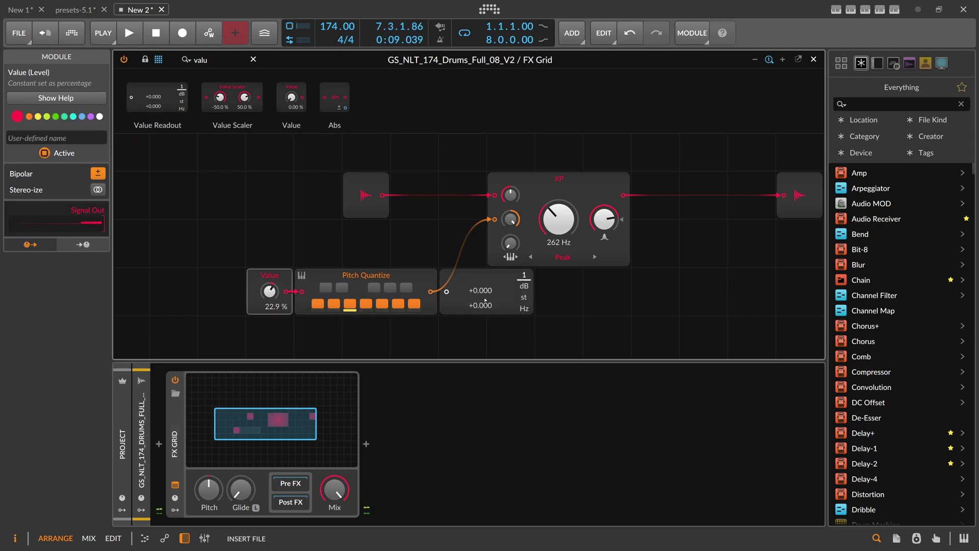
click(523, 296)
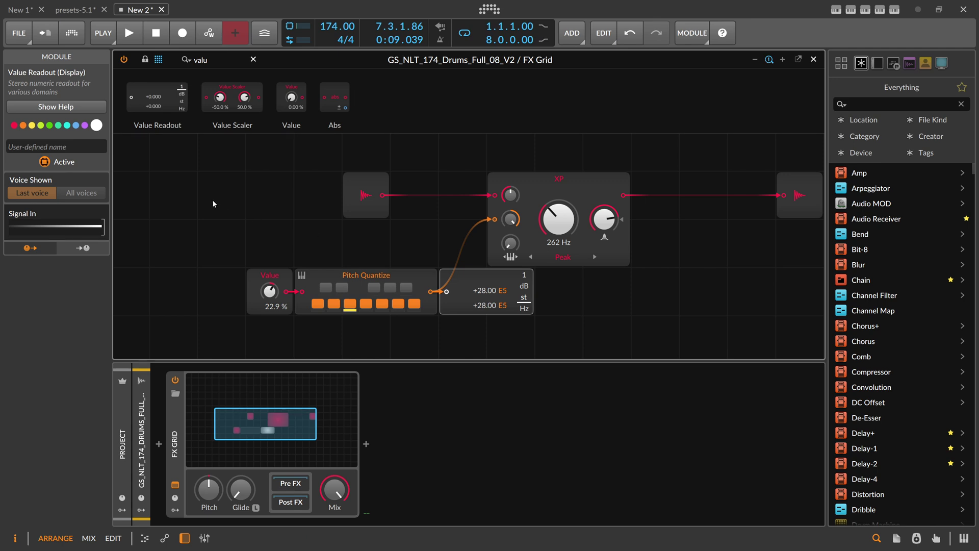
drag(161, 94, 469, 326)
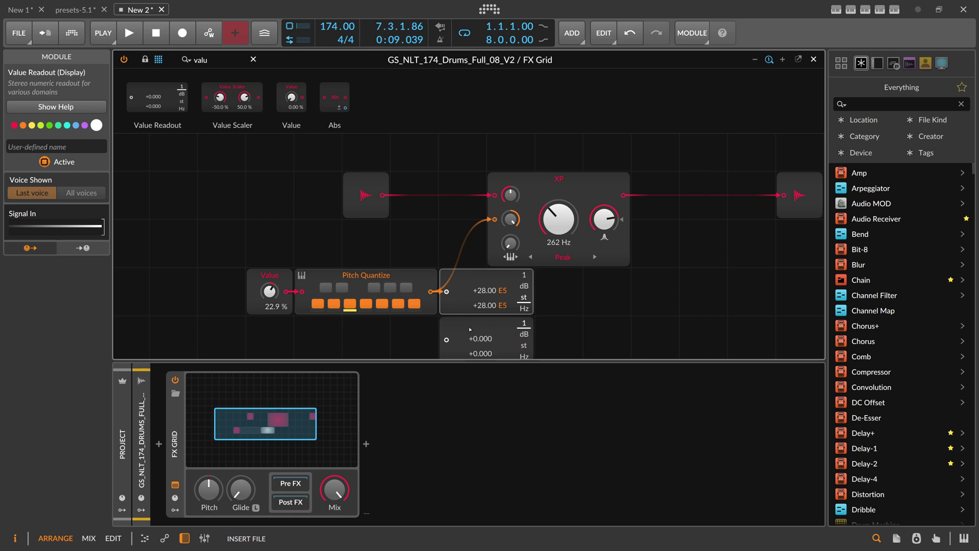
Step: Find the Pitch → Freq module, place it before the second Value Readout and feed it from Pitch Quantize's output
key(BackSpace)
key(BackSpace)
key(BackSpace)
key(BackSpace)
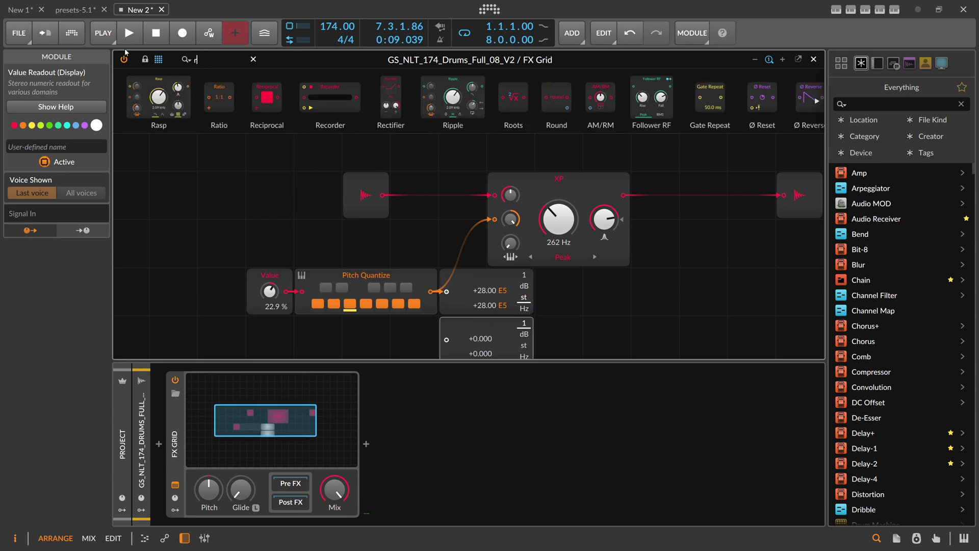
text(req)
key(BackSpace)
key(BackSpace)
key(BackSpace)
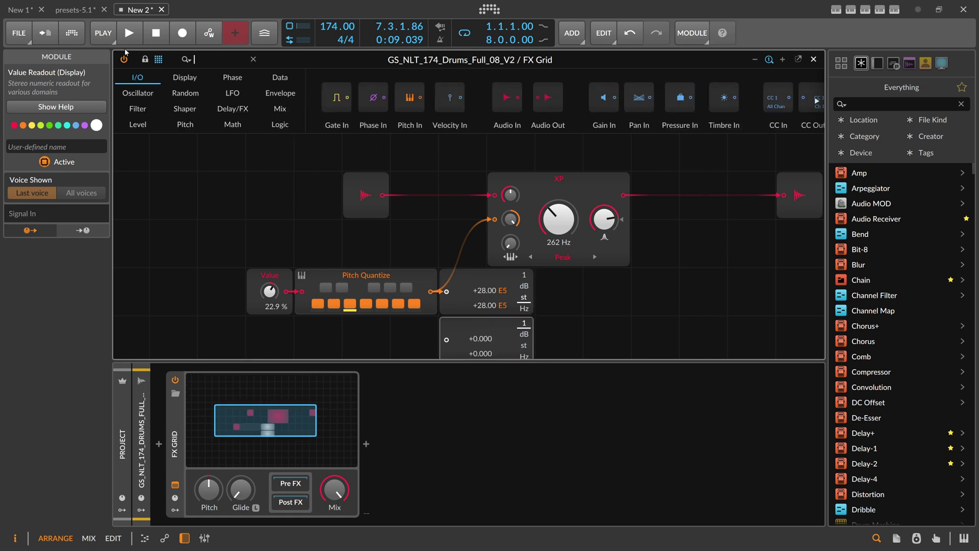
text(fre)
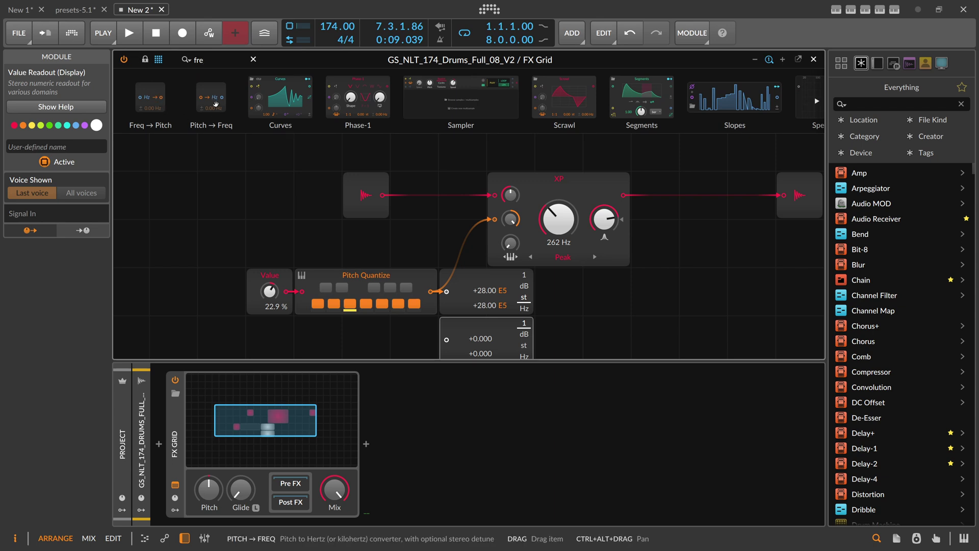
drag(211, 97, 415, 334)
drag(430, 291, 398, 340)
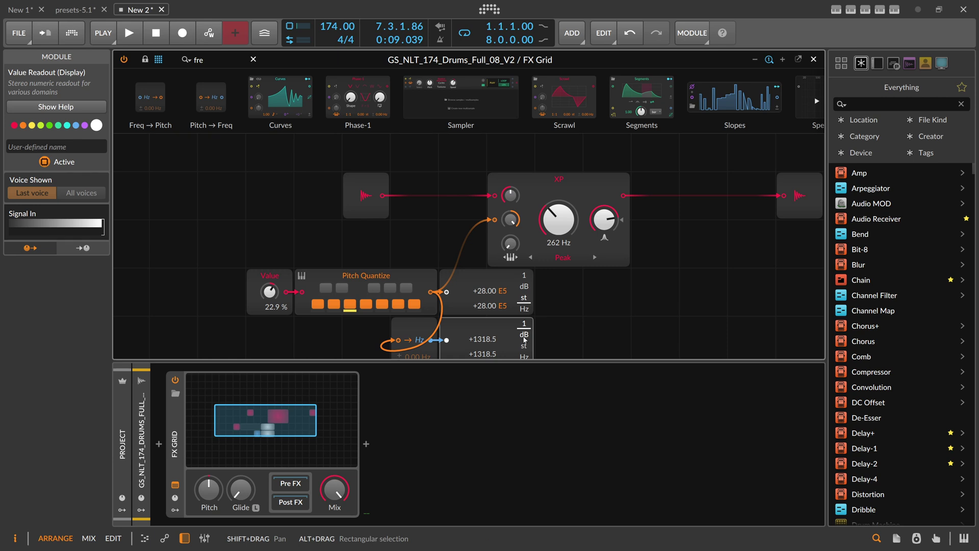
Step: Set the Value module to 20.0 % and play the loop briefly to hear the filter at that pitch
scroll(525, 340, down, 2)
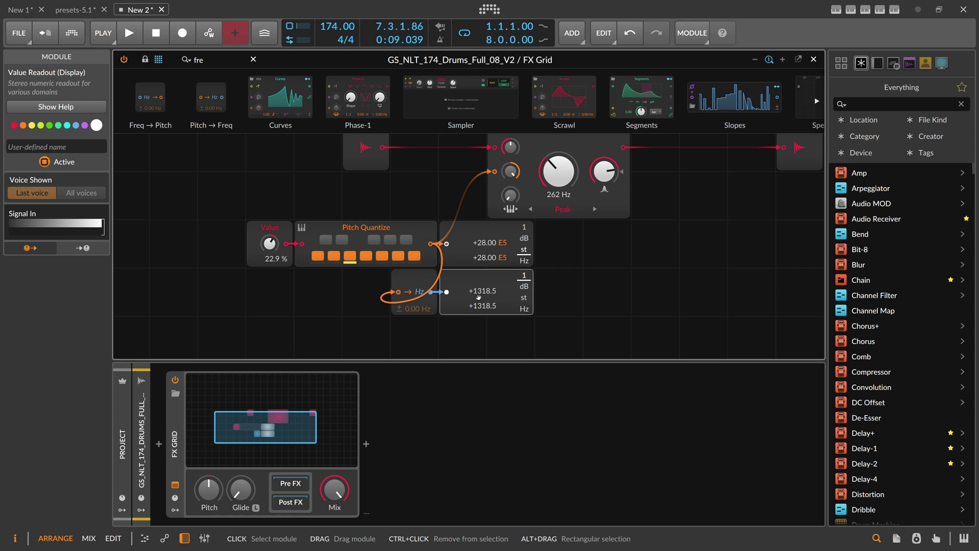
drag(272, 243, 274, 226)
key(space)
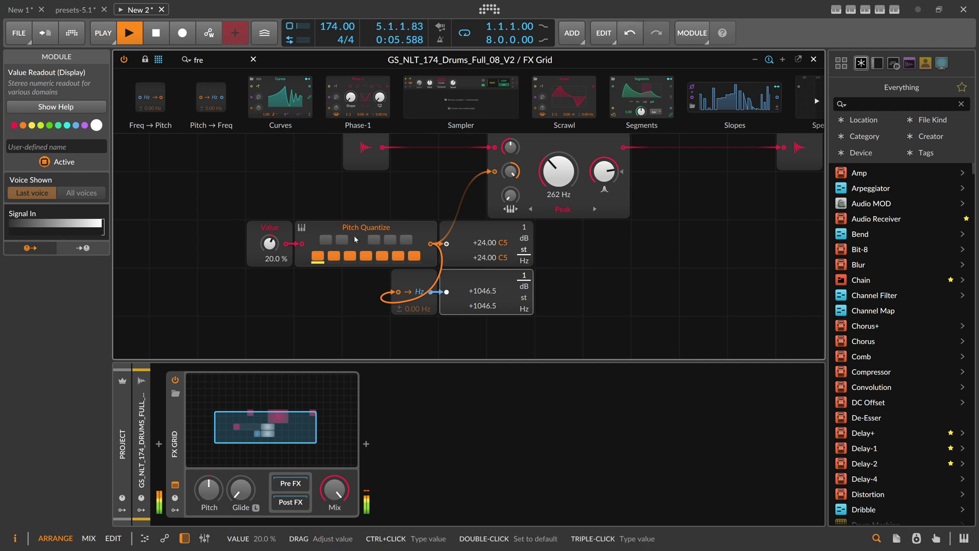
key(space)
Step: Turn the XP filter's resonance fully down and set the FX Grid's voice stacking to 2
drag(606, 172, 269, 383)
click(181, 447)
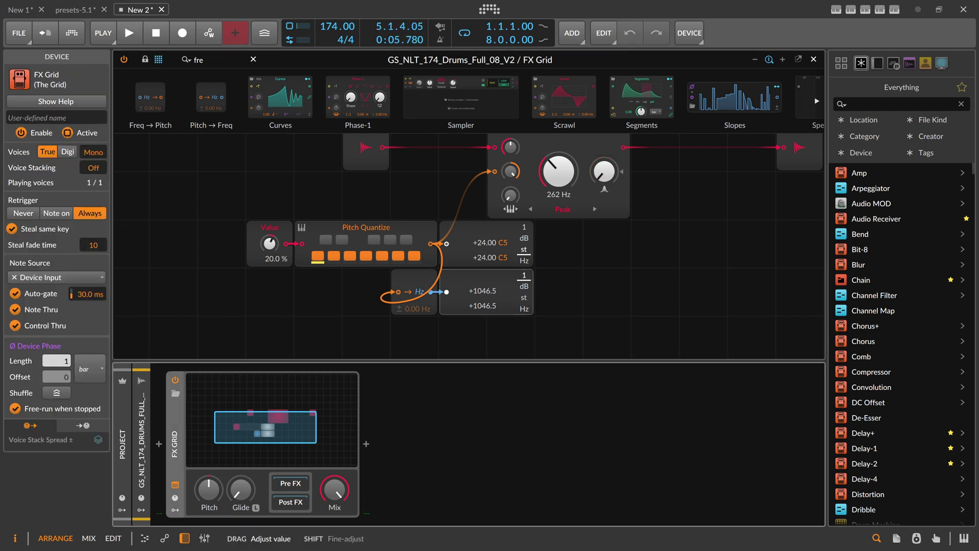
drag(99, 172, 99, 165)
Step: Add a Stack Spread modulator to the FX Grid and set its mode to Manual
click(196, 396)
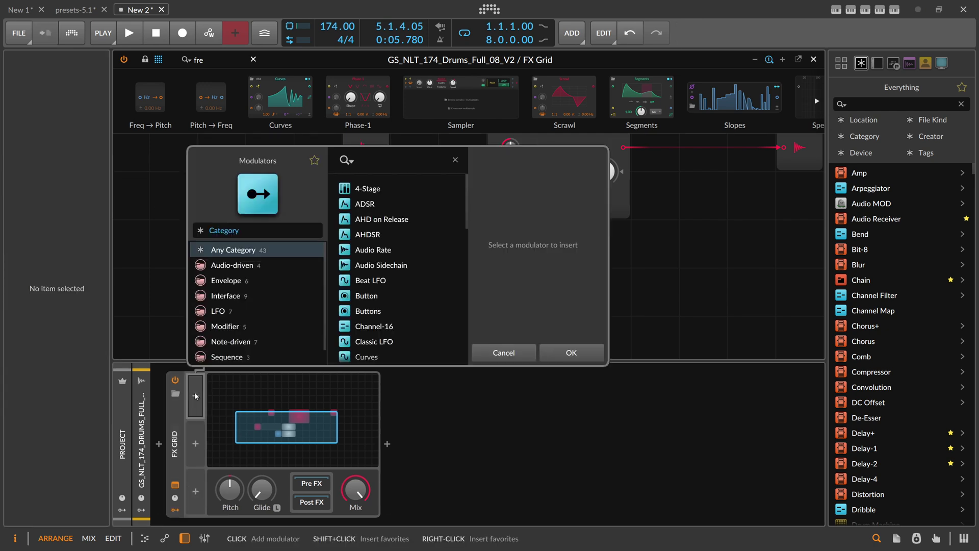
text(vo)
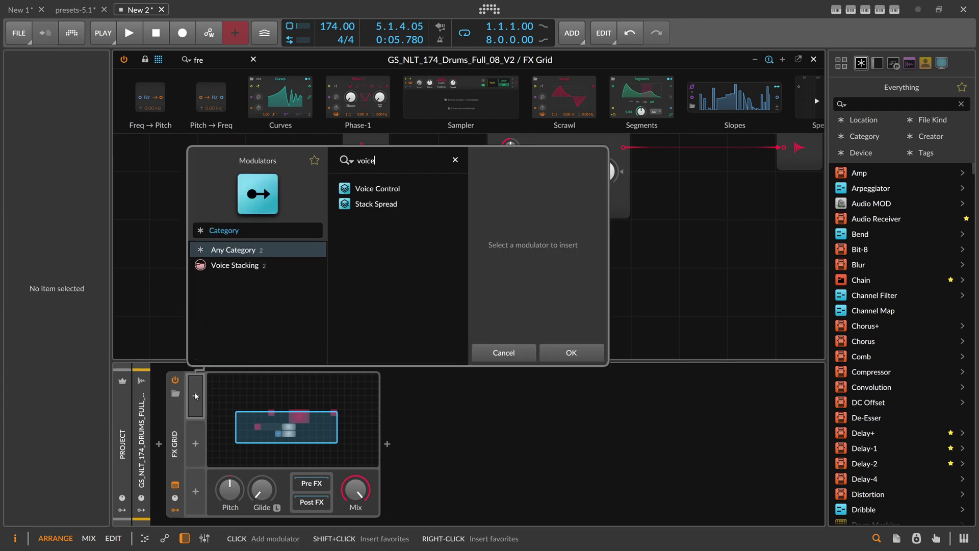
text(ice)
click(371, 205)
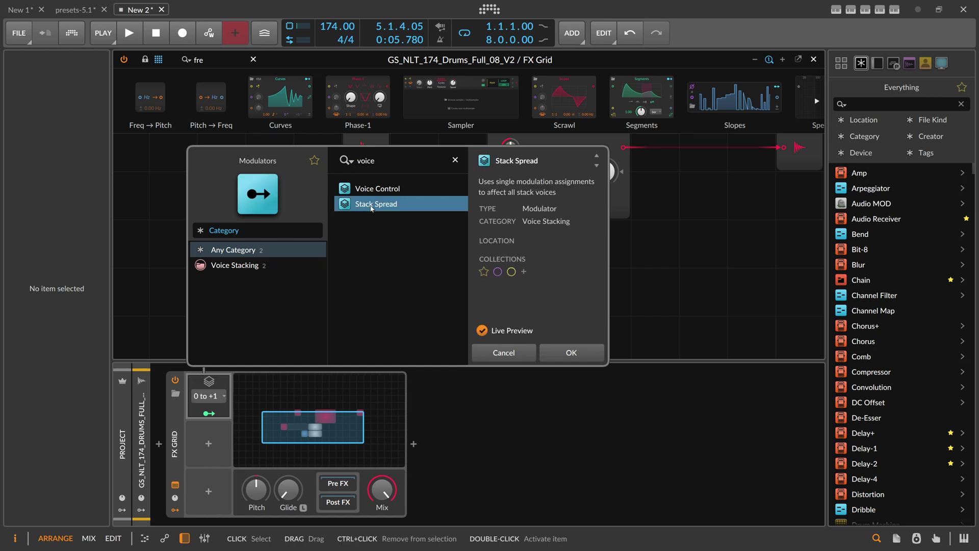
double_click(371, 205)
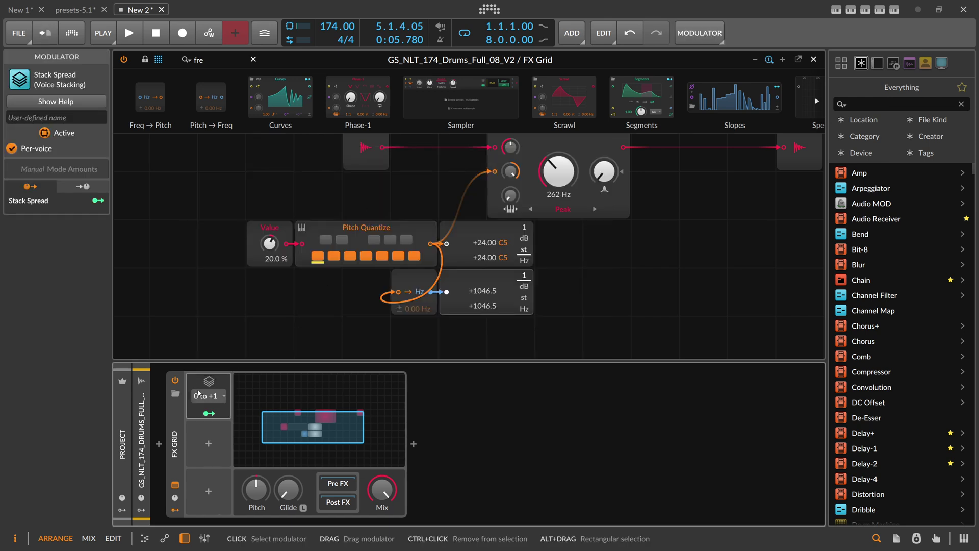
click(199, 393)
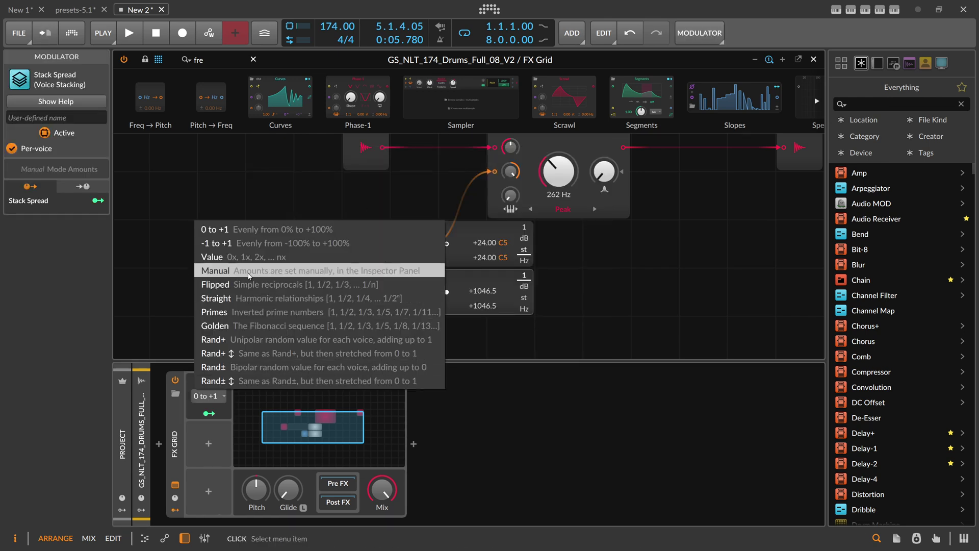
click(249, 270)
Step: Reset the Value module to 0.00 % and map the Stack Spread modulator to it with an amount of 1.000
double_click(277, 251)
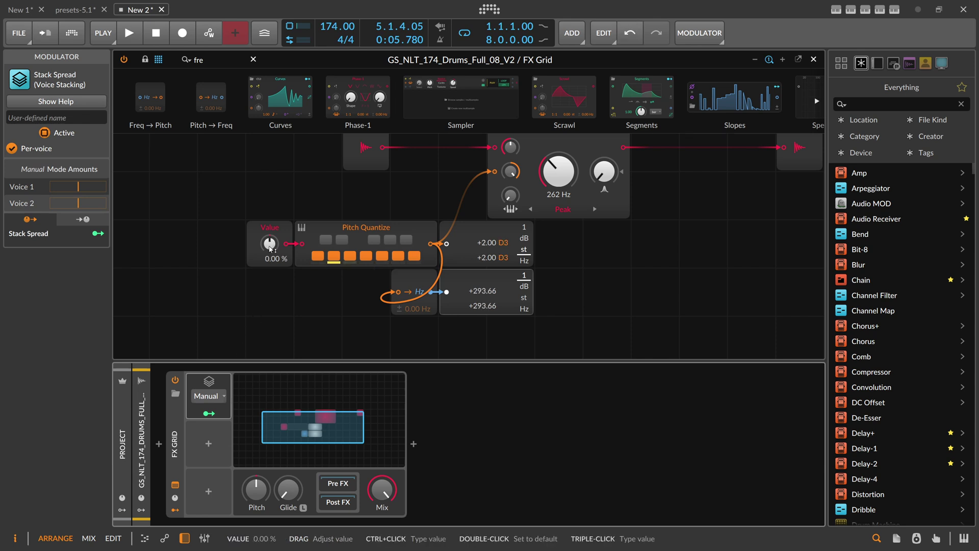
click(209, 413)
drag(272, 250, 272, 214)
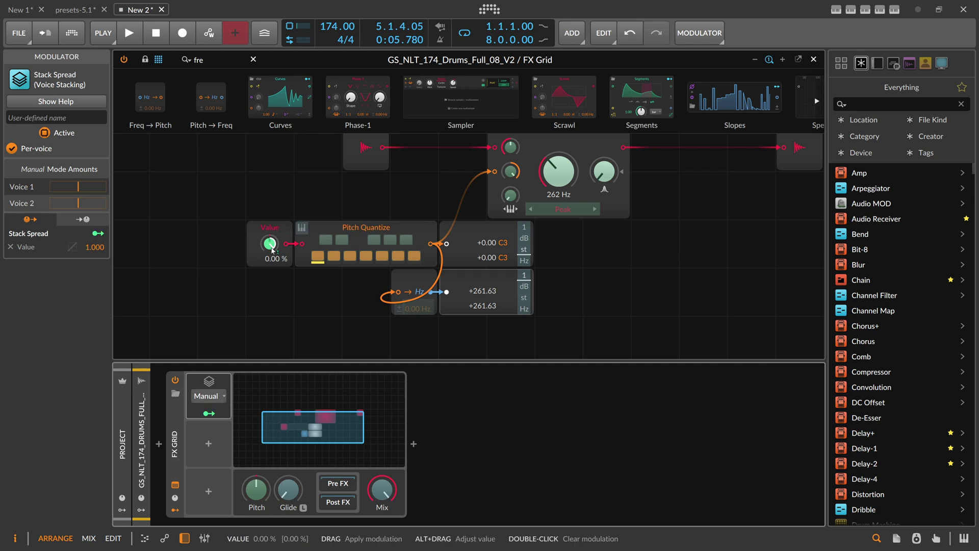
click(210, 413)
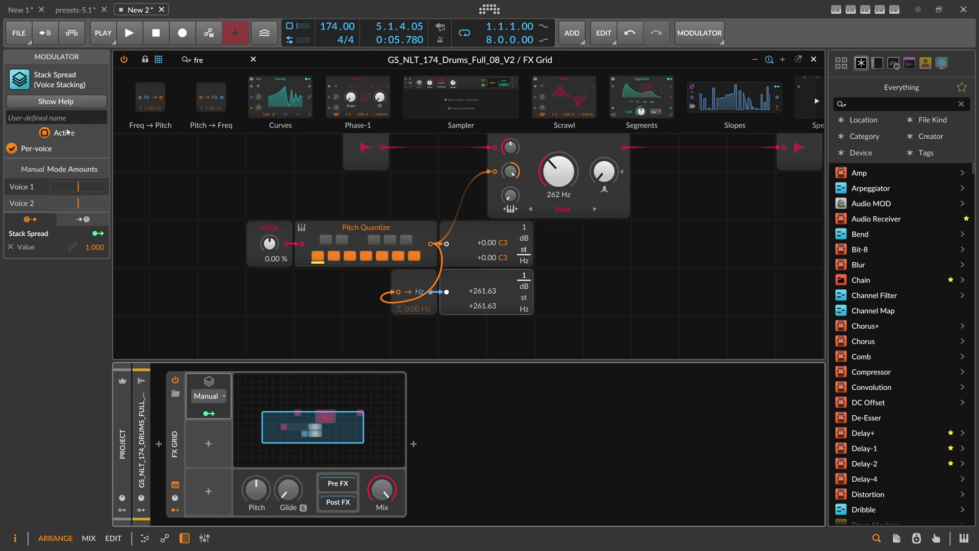
Step: Name the Stack Spread modulator Freq and duplicate it into the modulator slot below
click(65, 120)
text(Freq)
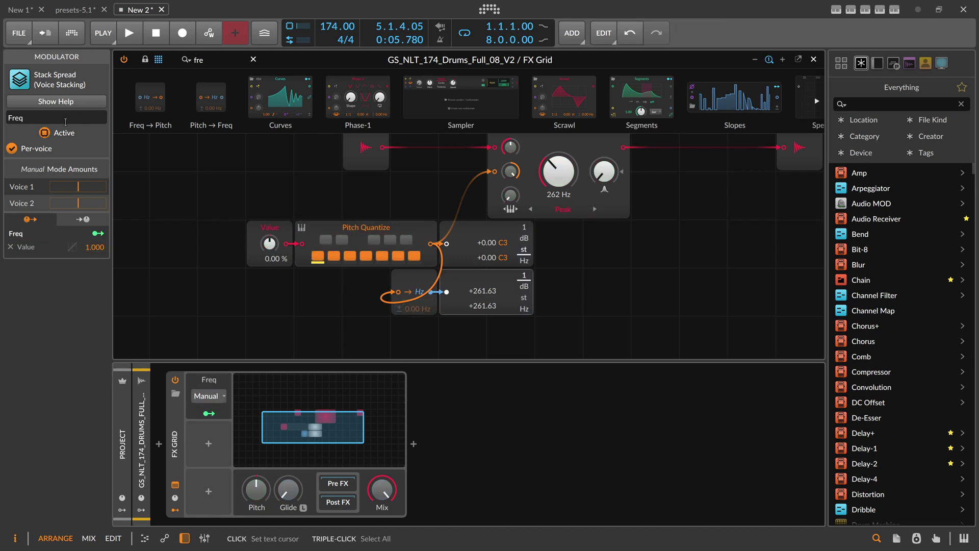
click(197, 385)
key(ctrl+d)
drag(244, 382, 214, 434)
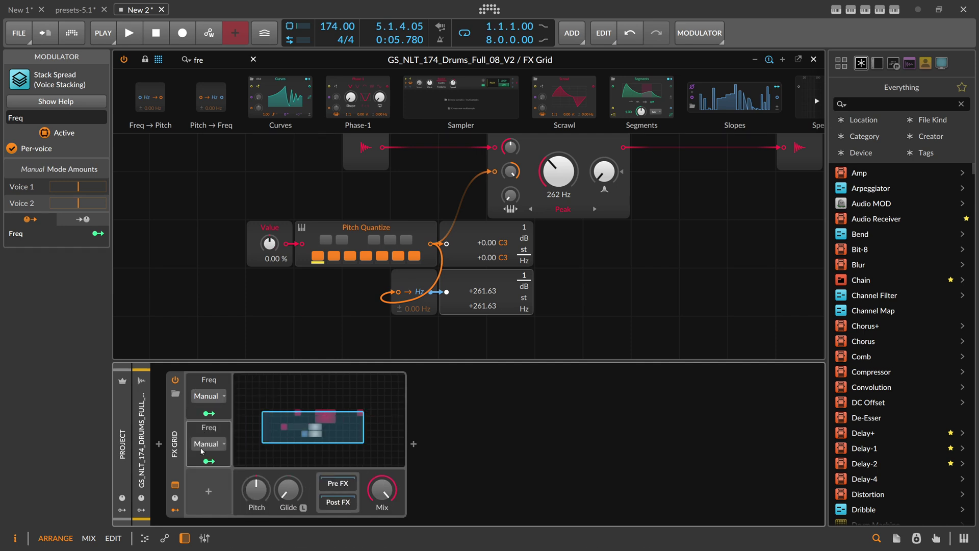
Step: Map the duplicated modulator to the XP filter's resonance with an amount of 1.000 and rename it Res
drag(605, 176, 604, 125)
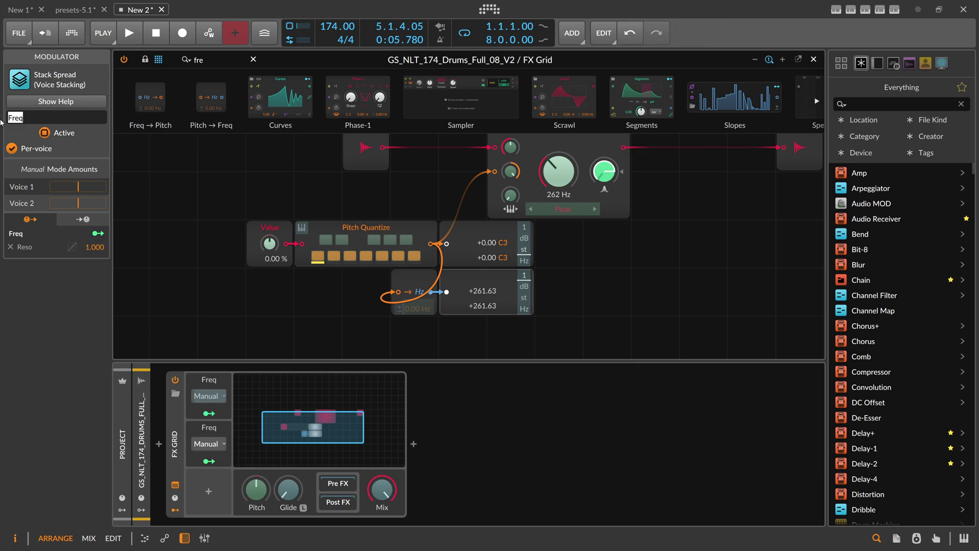
double_click(40, 117)
text(Res)
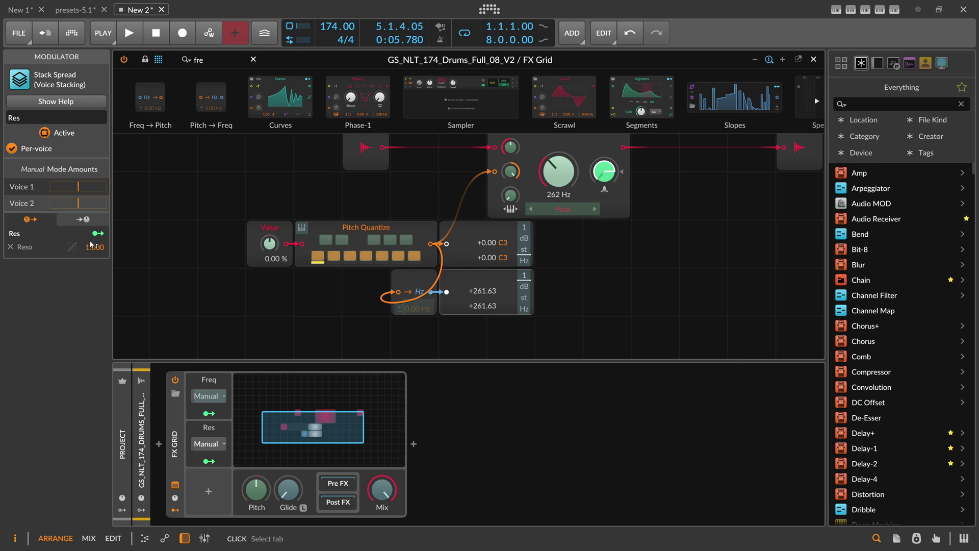
Step: Raise the manual voice amounts in Freq and Res while the loop plays, ending with Freq's Voice 2 at about 34.3 %
click(193, 410)
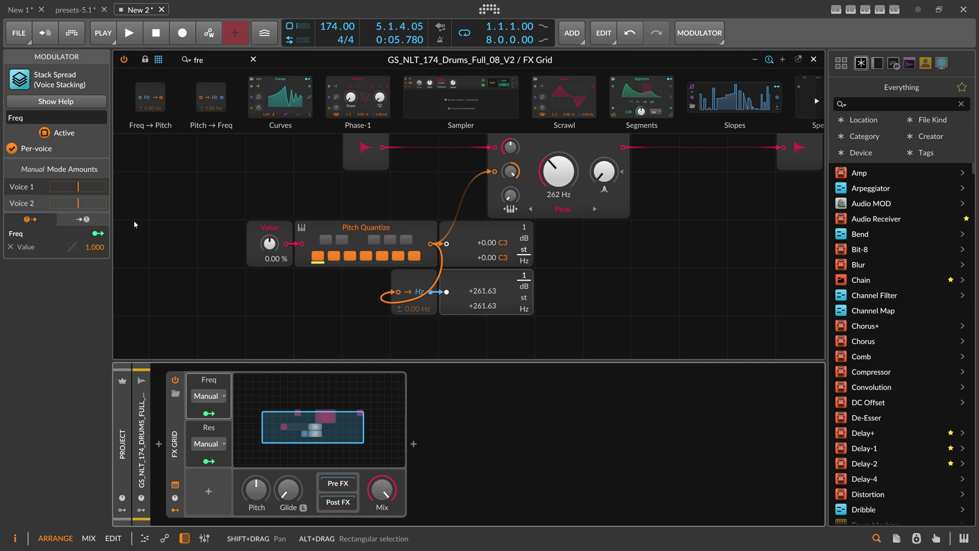
click(189, 429)
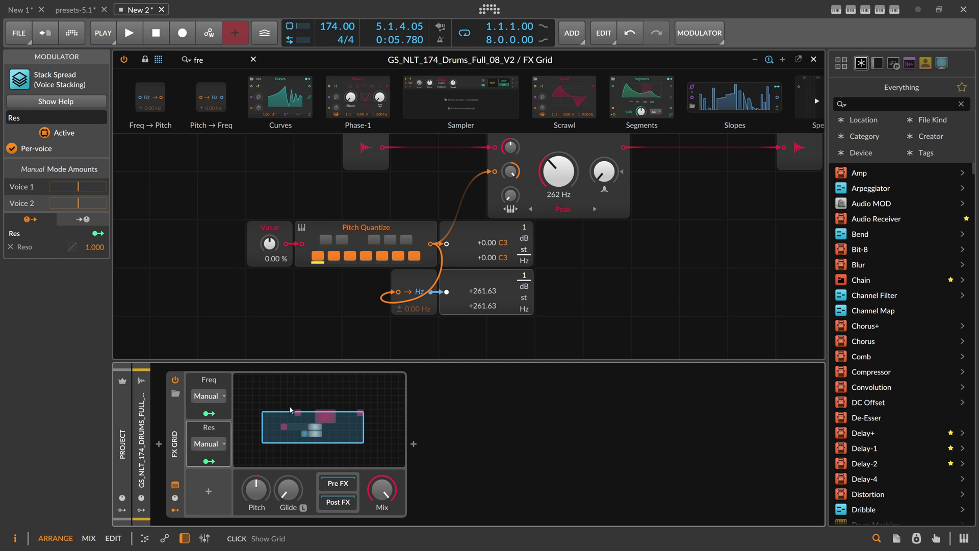
click(194, 384)
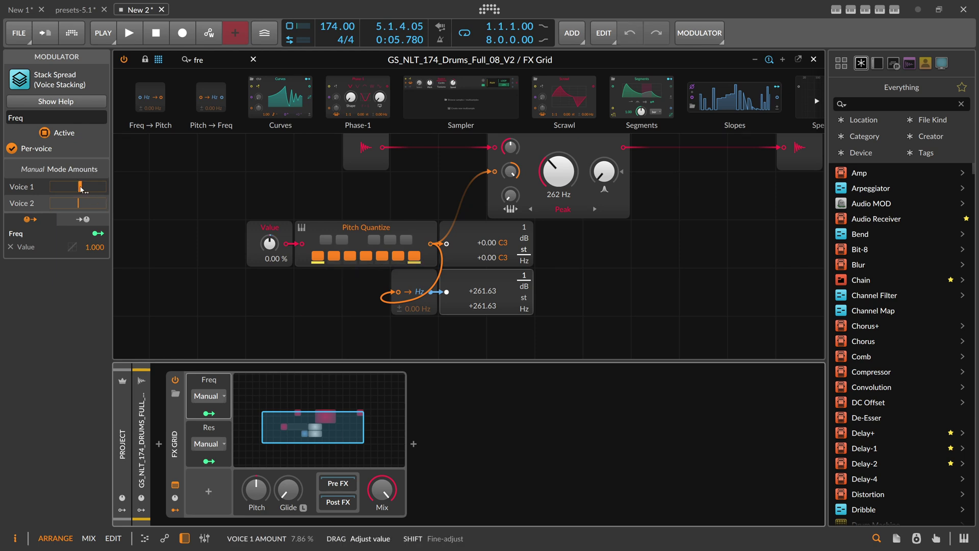
mouse_move(81, 189)
mouse_down()
mouse_move(94, 187)
mouse_move(88, 204)
mouse_move(101, 202)
mouse_move(87, 203)
mouse_up()
key(space)
click(195, 432)
click(209, 380)
click(208, 427)
click(184, 370)
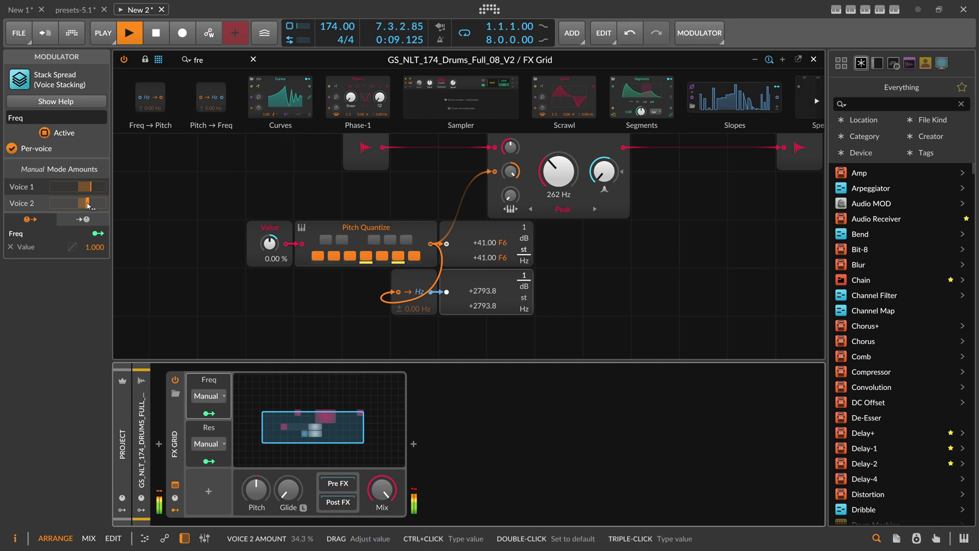
key(space)
Step: Set the XP filter's drive to -6.0 dB and select the FX Grid device
click(245, 451)
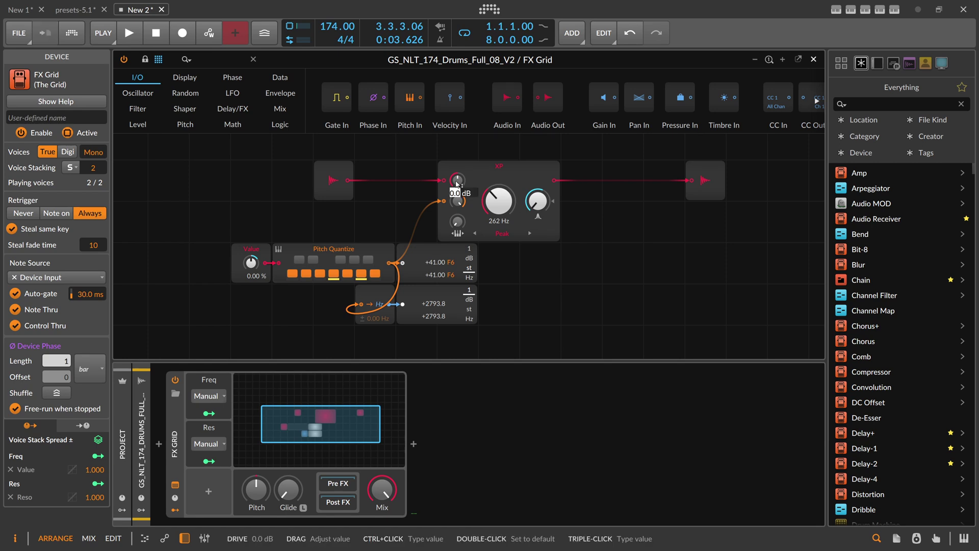
drag(457, 183, 456, 183)
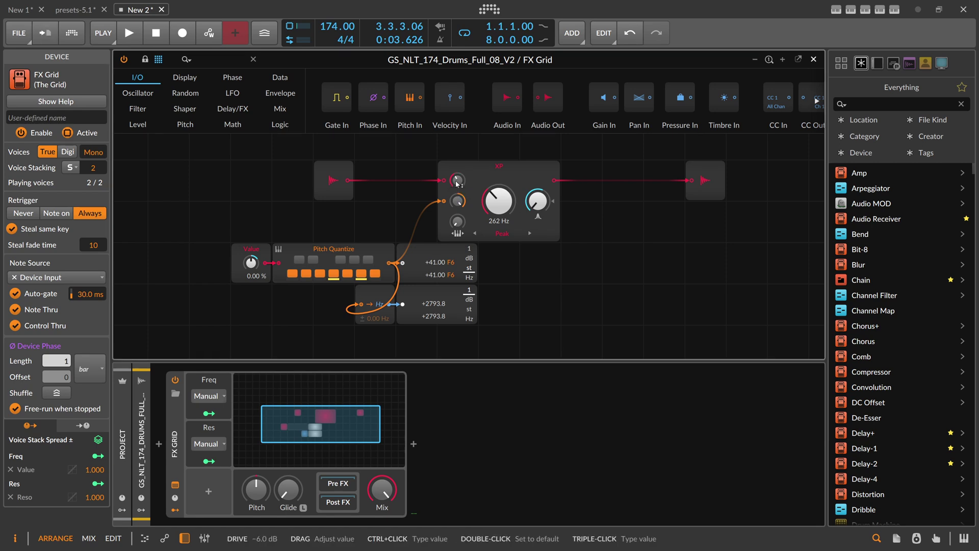
click(178, 416)
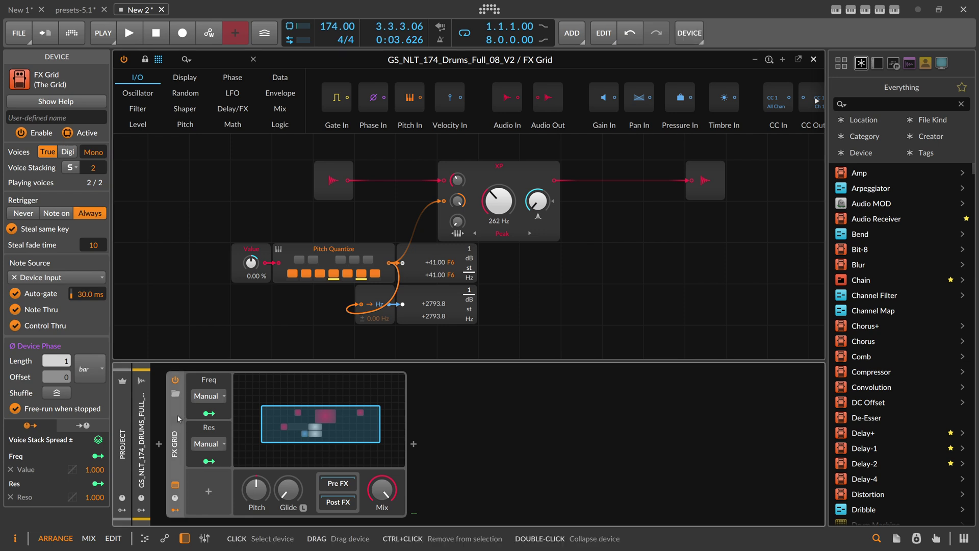
Step: Play the drum loop, check the FX Grid's mix, and set the XP filter's drive to -8 dB
key(space)
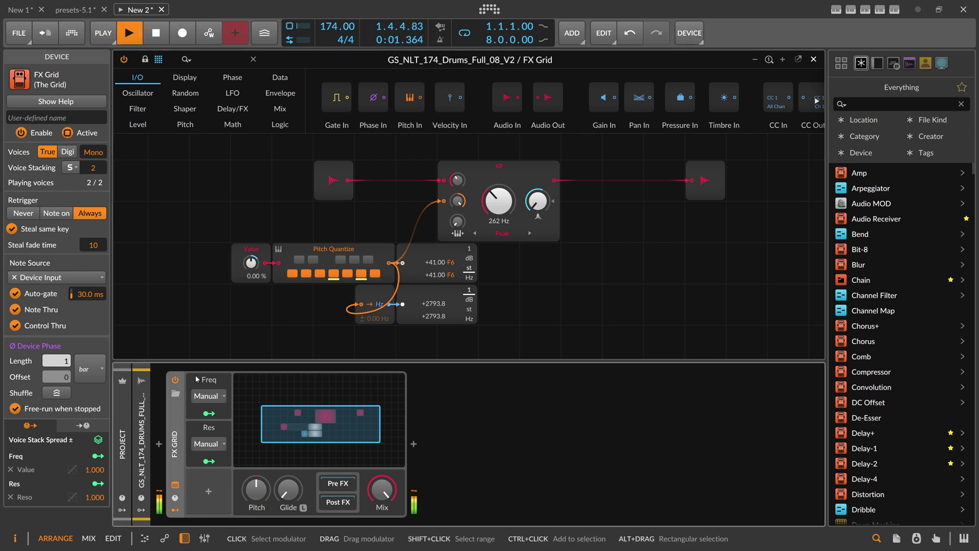
drag(382, 489, 382, 464)
ctrl+click(457, 180)
text(-)
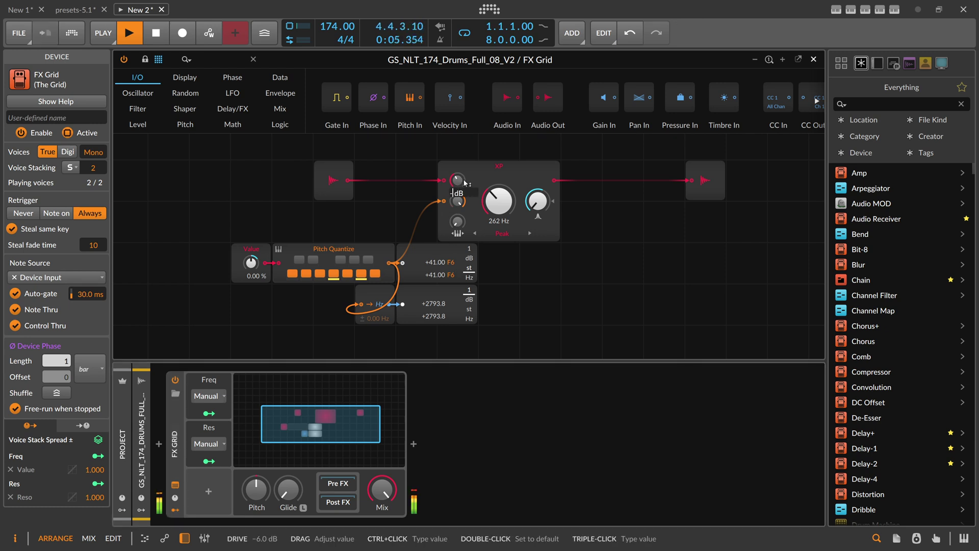
text(87)
key(Return)
ctrl+click(464, 180)
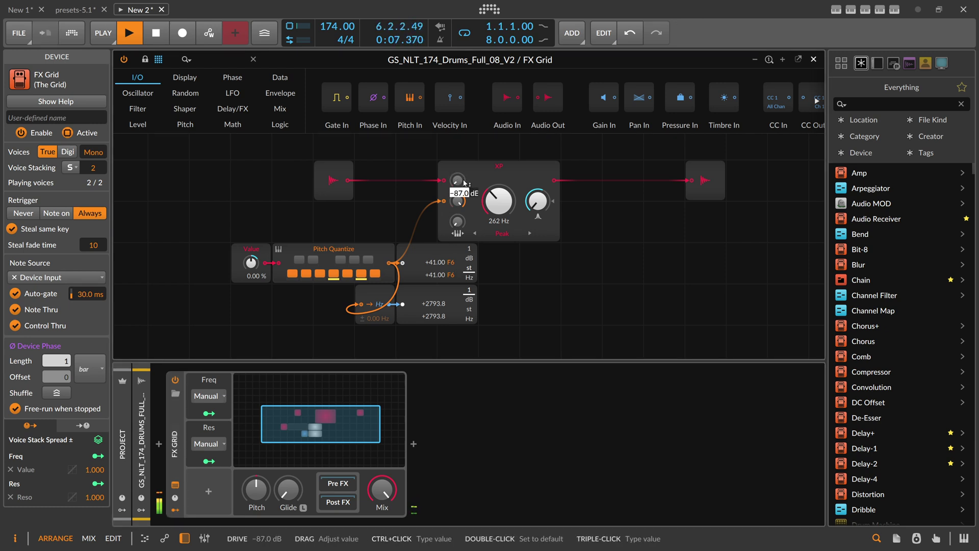
text(-8)
key(Return)
Step: Audition the loop with the FX Grid's mix at 100 %, stop playback, and review the Freq and Res voice amounts
mouse_move(382, 489)
mouse_down()
mouse_move(382, 546)
mouse_move(381, 489)
mouse_up()
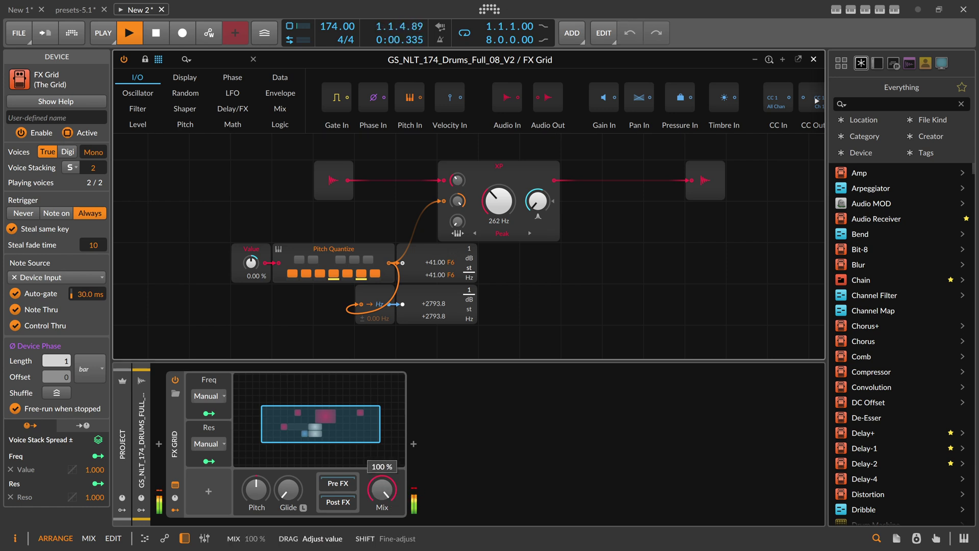
click(194, 383)
key(space)
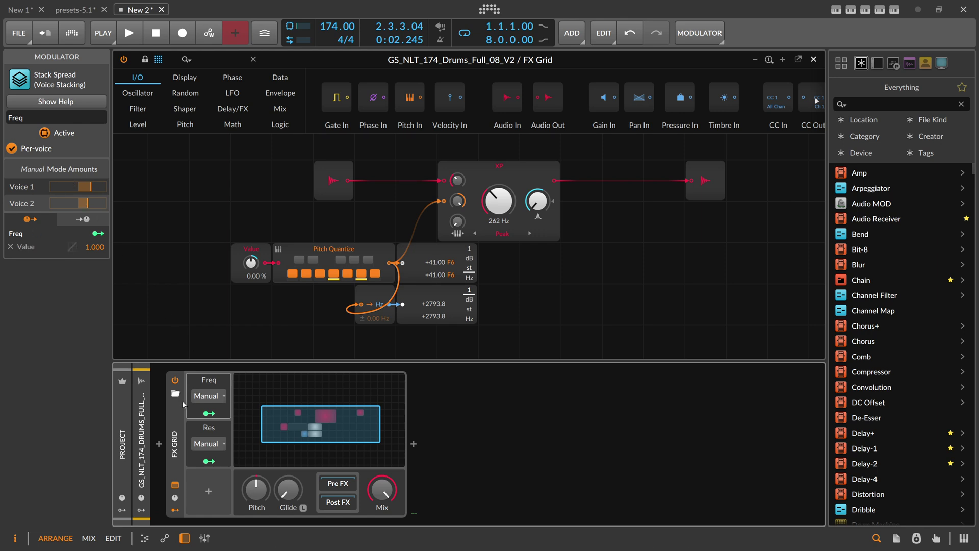
click(193, 429)
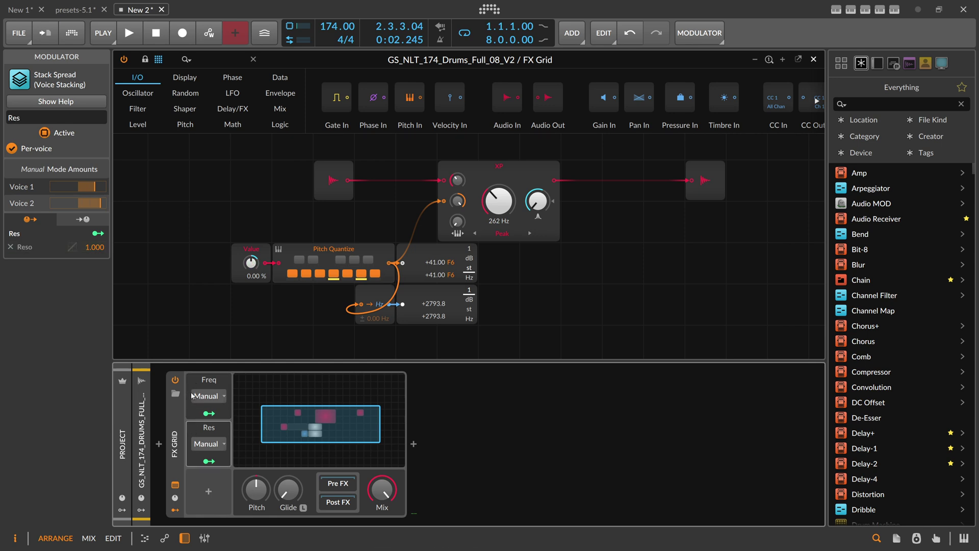
Step: Set the FX Grid's voice stacking to 10 and lower the XP filter's drive while the loop plays
click(177, 423)
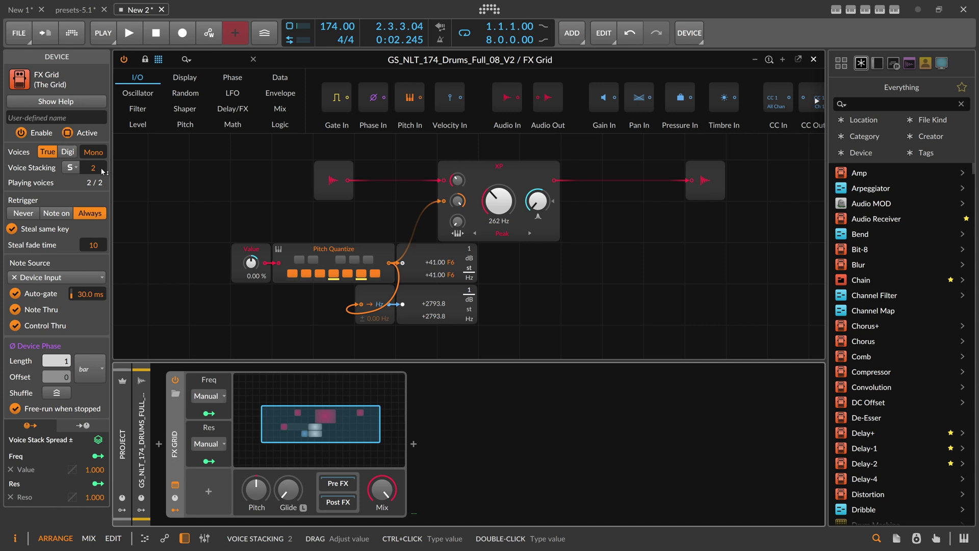
drag(93, 167, 93, 153)
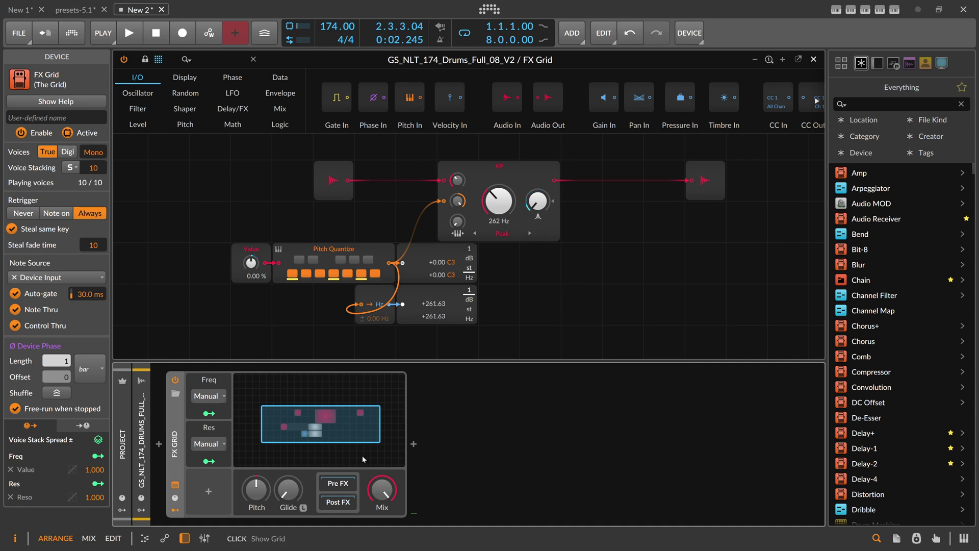
key(space)
drag(458, 179, 458, 183)
drag(457, 180, 461, 181)
mouse_move(382, 491)
mouse_down()
mouse_move(382, 546)
mouse_move(382, 488)
mouse_up()
Step: Stop playback and raise the Freq modulator's manual amounts for Voices 3 to 10 to differing levels
click(210, 387)
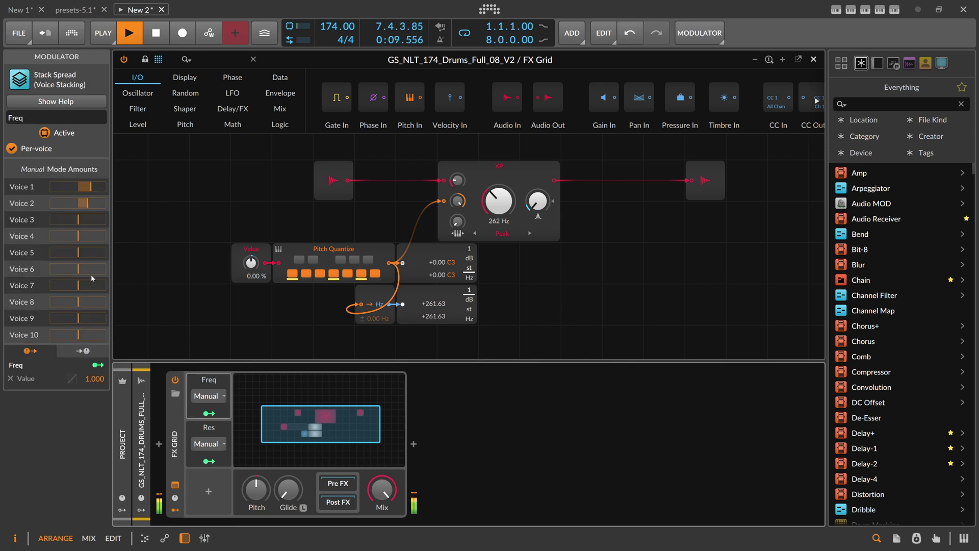
drag(85, 253, 85, 248)
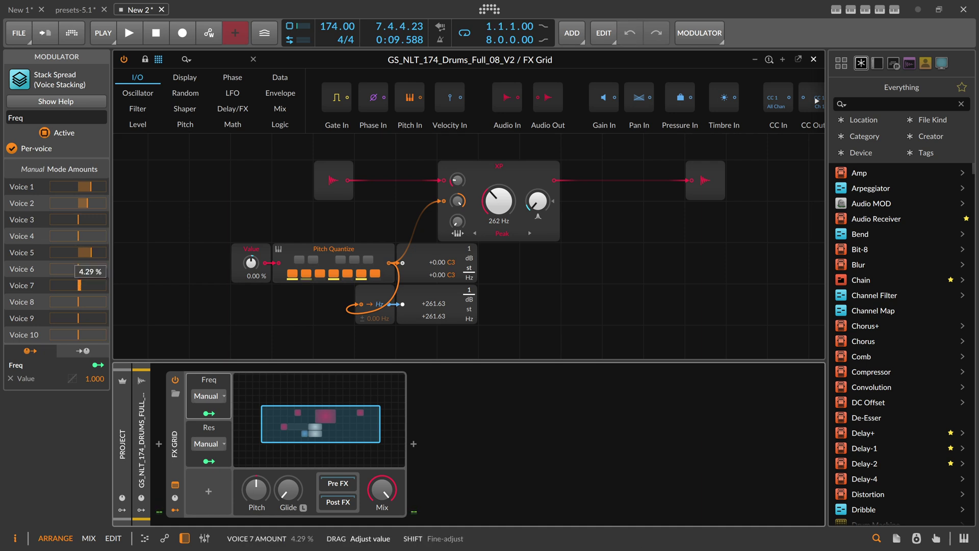
drag(82, 285, 82, 282)
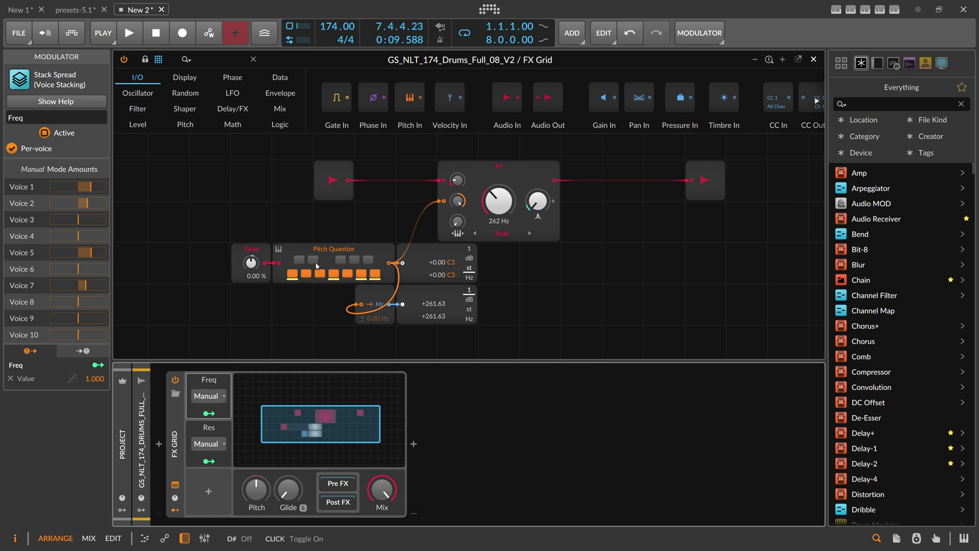
mouse_move(80, 318)
mouse_down()
mouse_move(90, 317)
mouse_move(91, 303)
mouse_up()
drag(81, 334, 80, 333)
drag(79, 269, 83, 224)
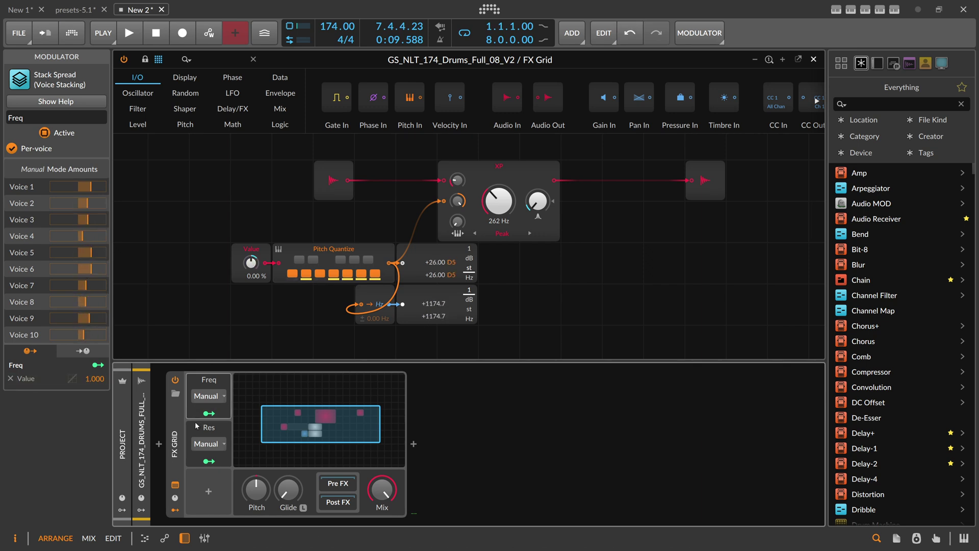
Step: Raise the Res modulator's manual amounts for Voices 3 to 5 and 7 to 10, ending with Voice 10 at about 66.4 %
click(209, 430)
drag(82, 285, 87, 236)
drag(81, 220, 79, 214)
drag(82, 301, 88, 320)
drag(84, 334, 84, 329)
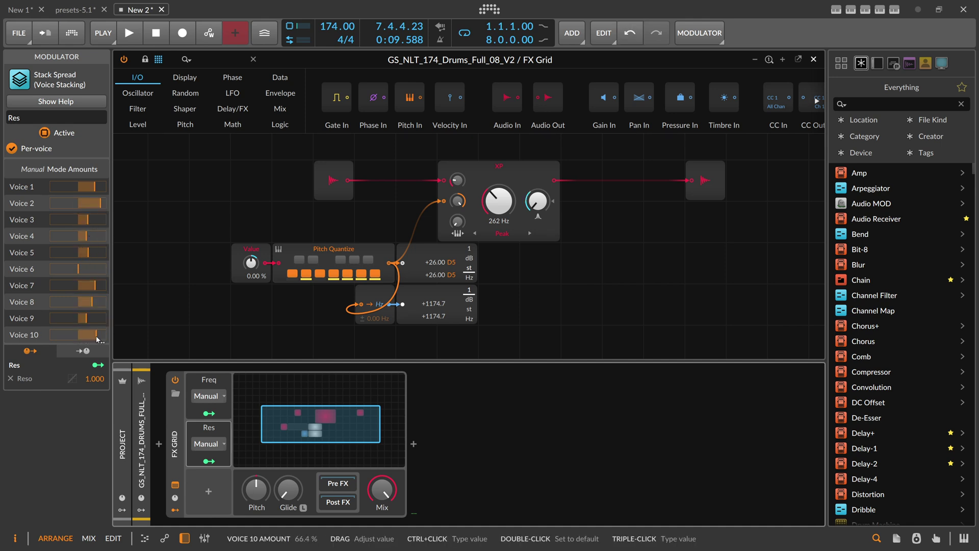
Step: Play the loop and increase the Freq modulator's Voice 5 amount
key(space)
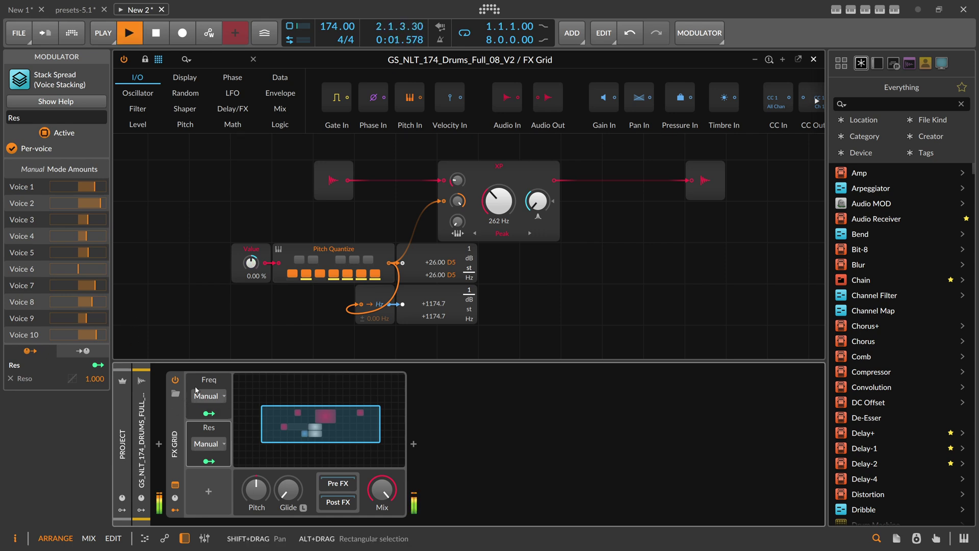
click(204, 408)
drag(90, 253, 90, 242)
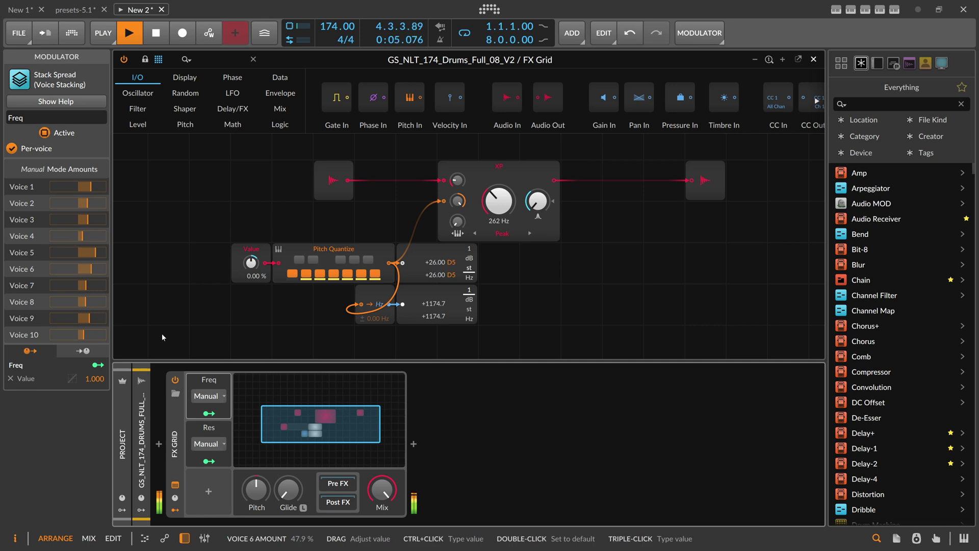
Step: Raise the Res modulator's manual amounts to similarly high levels across all ten voices while the loop plays
click(194, 428)
drag(87, 318, 97, 269)
drag(88, 252, 98, 219)
drag(92, 301, 101, 318)
drag(96, 334, 100, 334)
drag(96, 268, 99, 285)
drag(98, 236, 102, 235)
drag(96, 220, 101, 187)
drag(99, 253, 102, 252)
drag(99, 285, 104, 288)
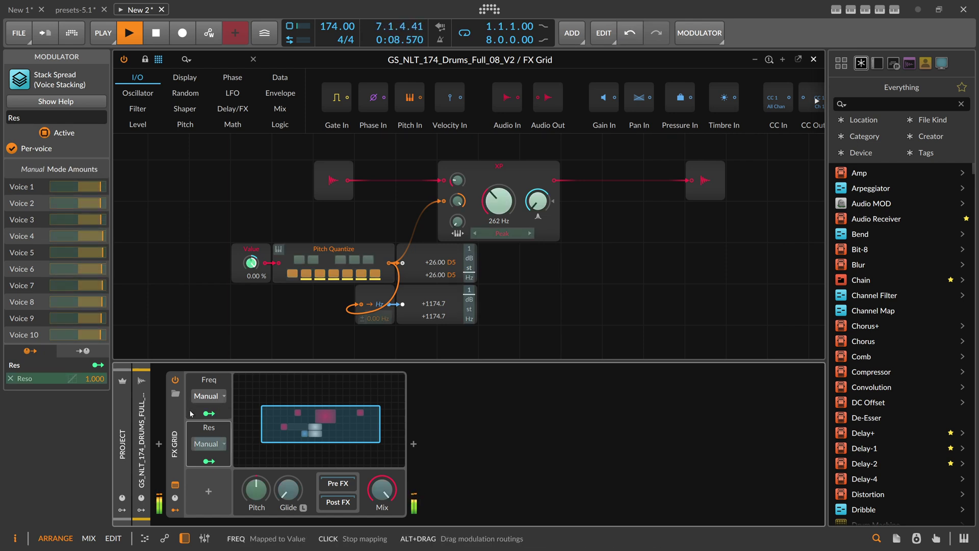
Step: Vary the Freq modulator's manual voice amounts up and back down during playback, reaching about 31.4 % for Voice 1
click(198, 388)
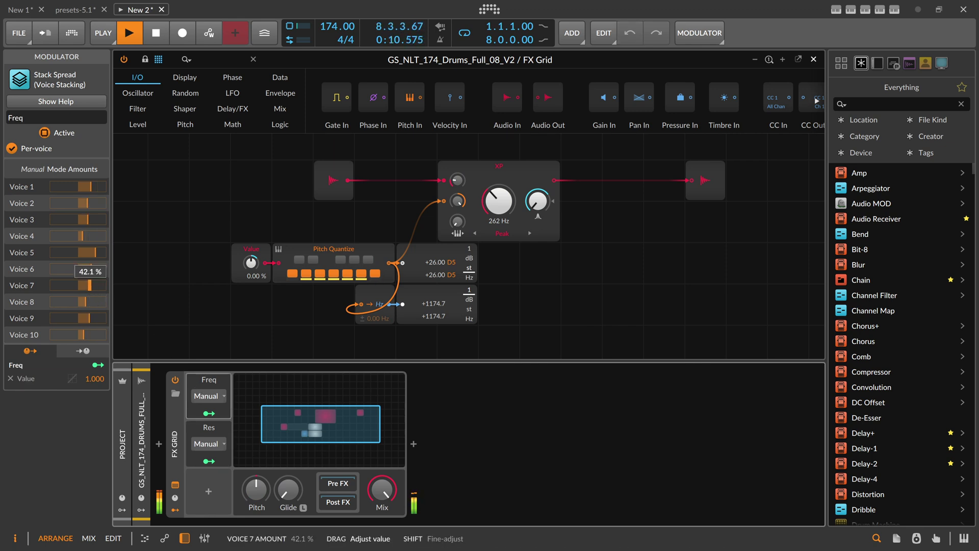
drag(89, 301, 95, 334)
drag(82, 236, 87, 235)
drag(88, 220, 93, 187)
drag(91, 269, 92, 268)
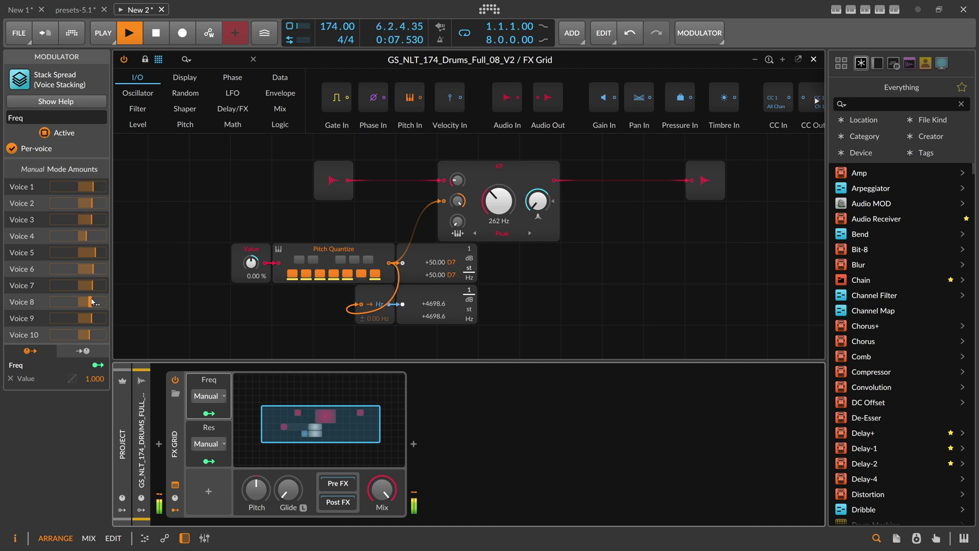
drag(90, 302, 86, 187)
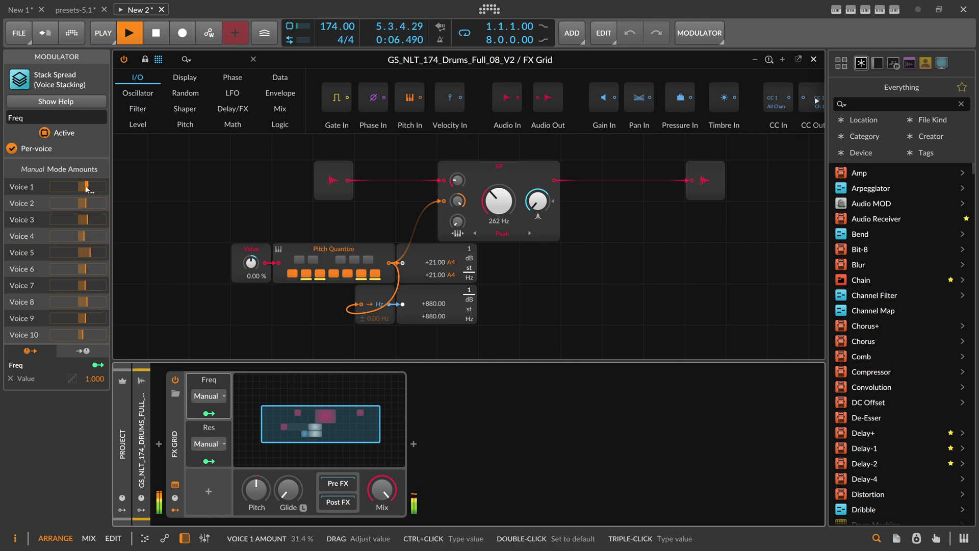
Step: Compare the dry and processed loop, turn the FX Grid's mix fully down, and stop playback
drag(382, 489, 382, 438)
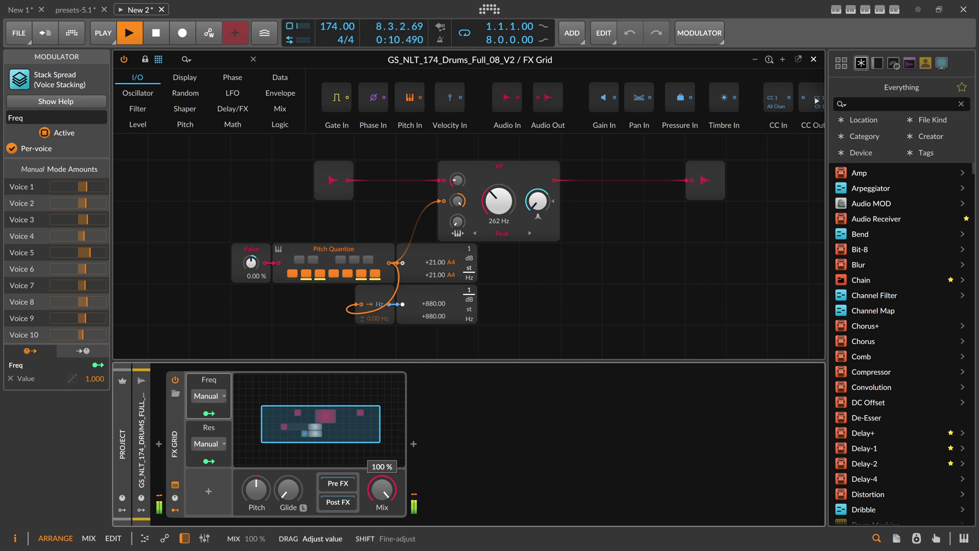
drag(382, 490, 382, 541)
key(space)
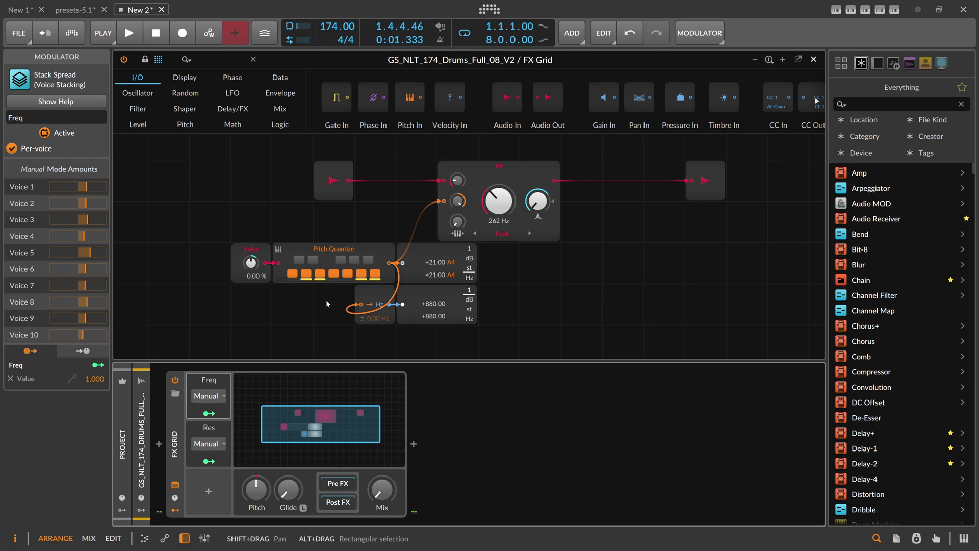
drag(344, 210, 308, 215)
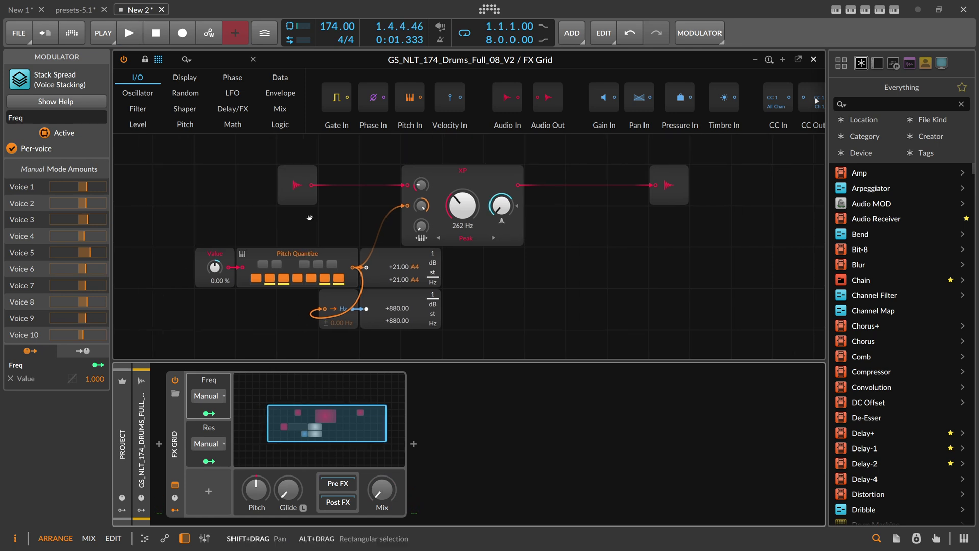